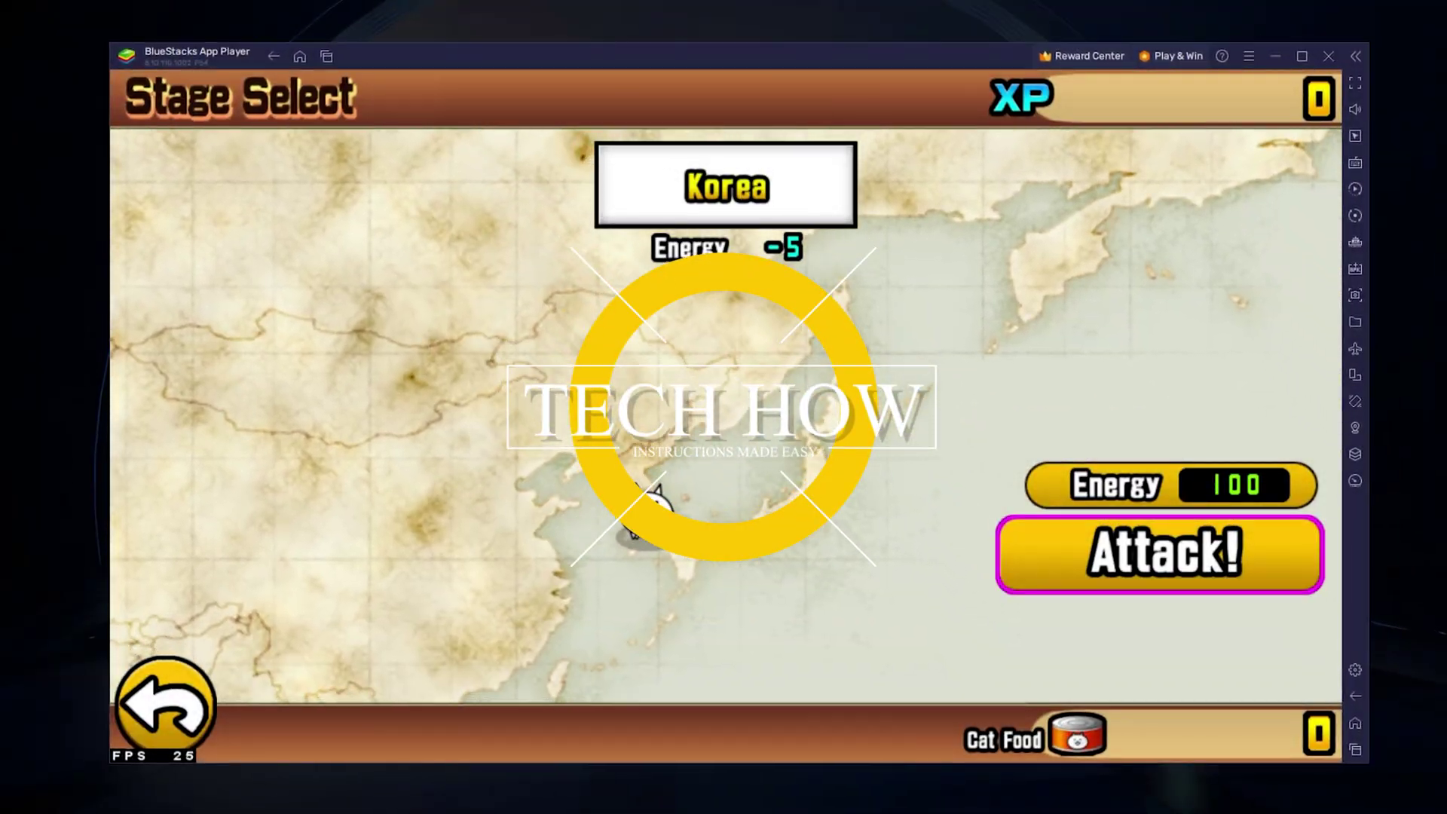
Step: Start the Korea stage battle and dismiss the tutorial tips to play briefly
{"action": "left_click", "coordinate": [1013, 550]}
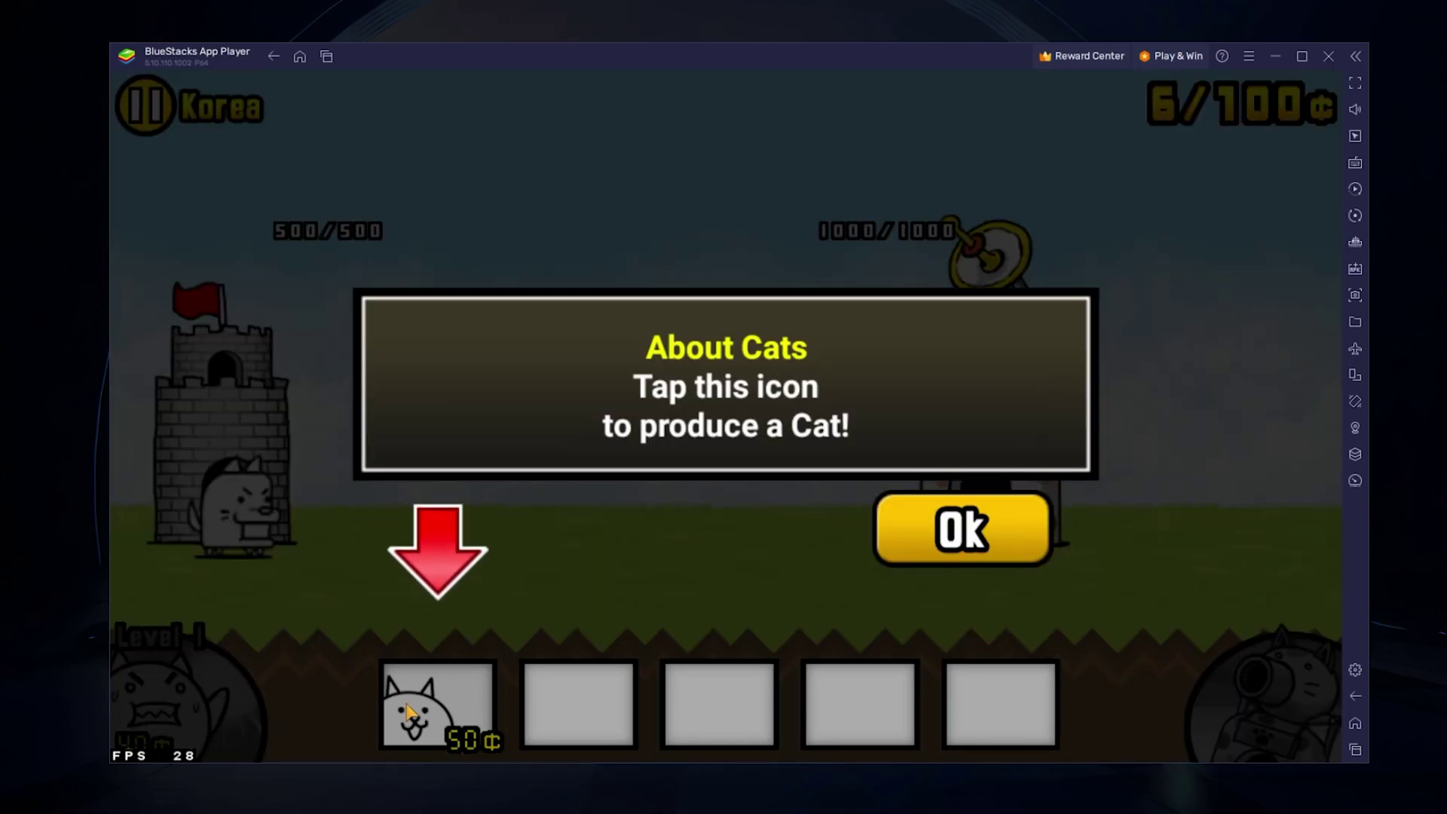
{"action": "left_click", "coordinate": [968, 527]}
{"action": "left_click", "coordinate": [971, 527]}
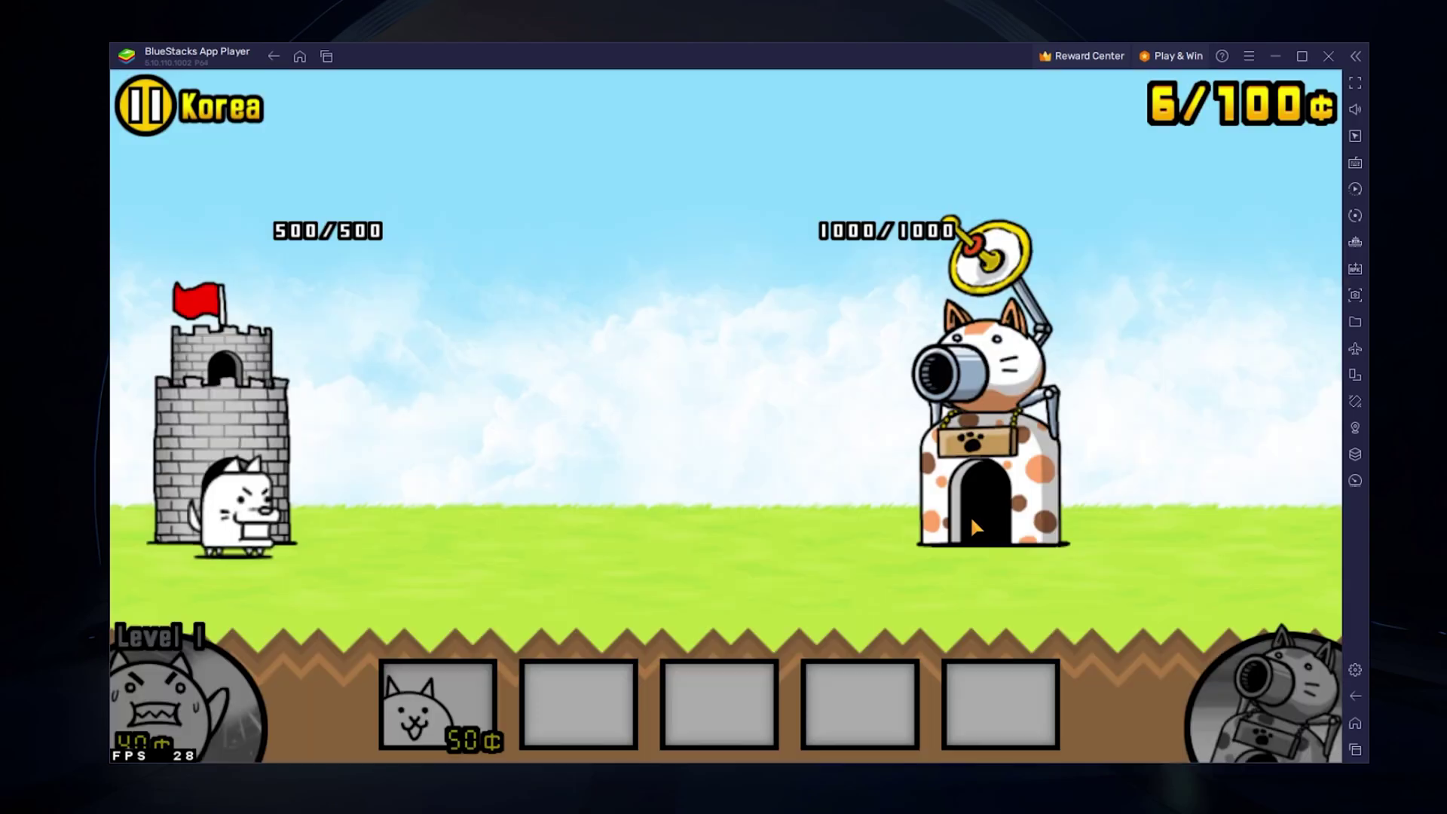
Step: Pause and quit the battle, return to the BlueStacks home screen, and minimize BlueStacks
{"action": "left_click", "coordinate": [151, 110]}
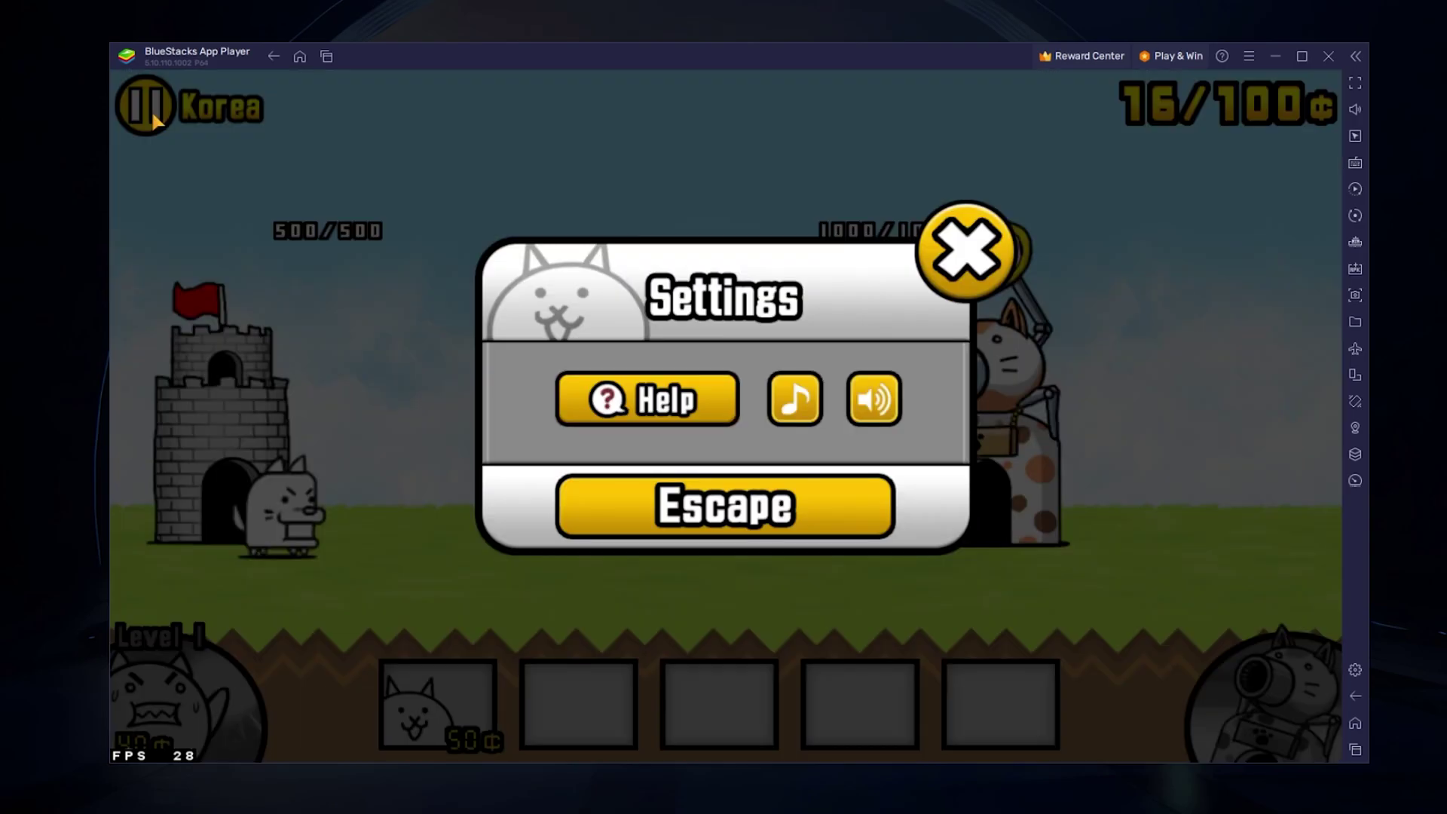
{"action": "left_click", "coordinate": [712, 497]}
{"action": "left_click", "coordinate": [609, 503]}
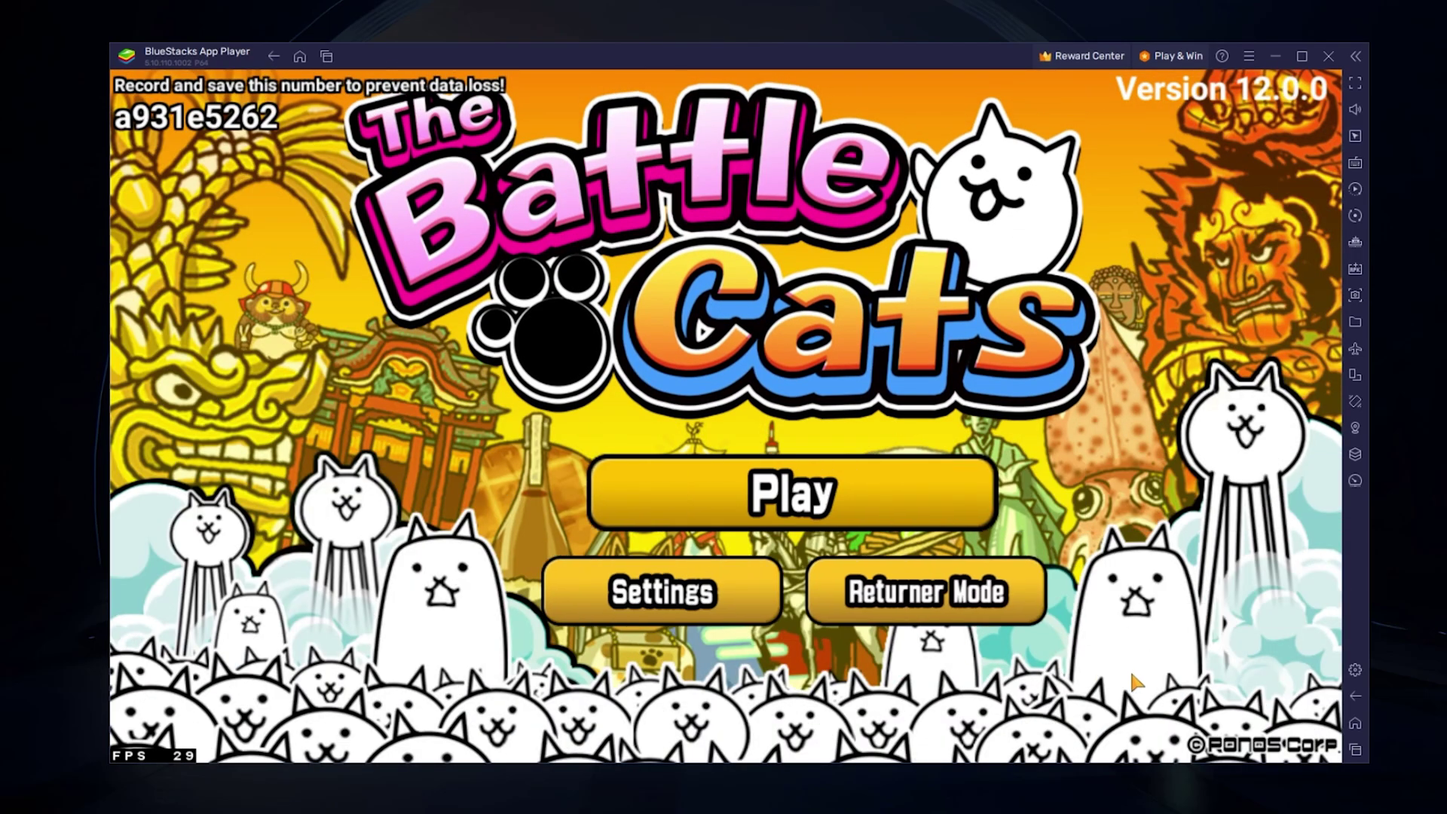
{"action": "left_click", "coordinate": [1347, 727]}
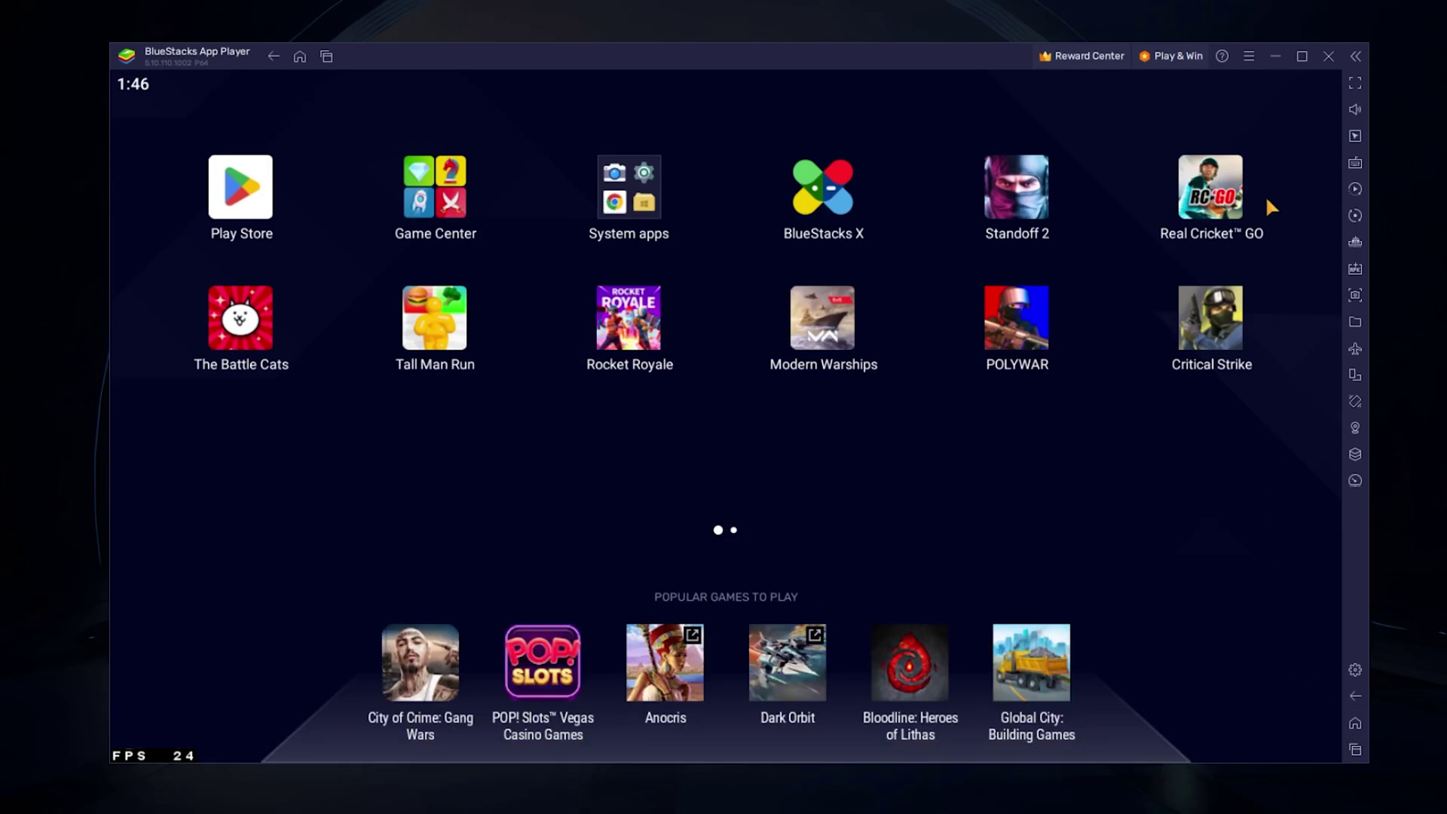
{"action": "left_click", "coordinate": [1275, 57]}
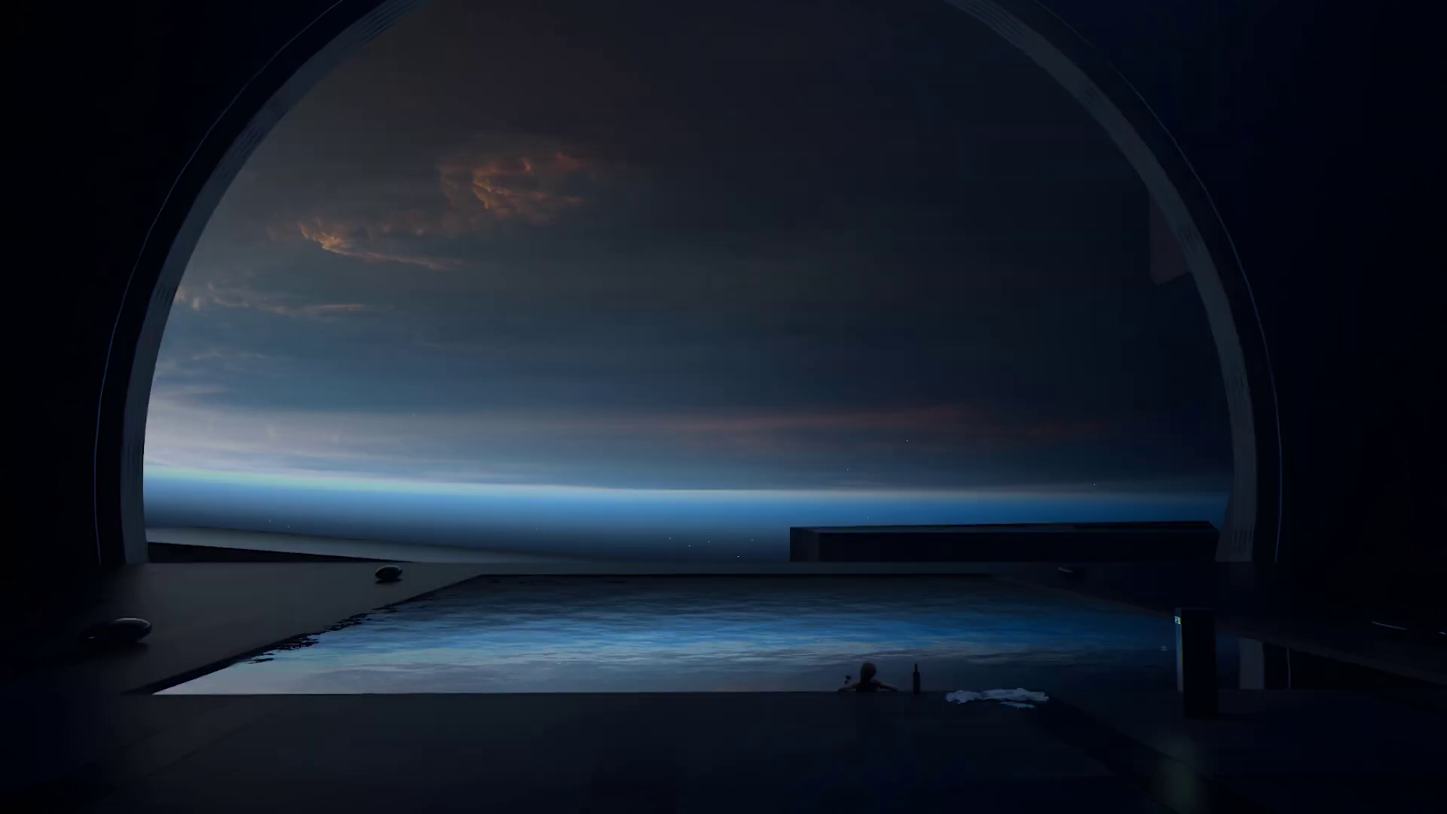
Step: Download and run the BlueStacks 5 installer from Chrome, then close the installer window
{"action": "mouse_move", "coordinate": [603, 808]}
{"action": "left_click", "coordinate": [603, 776]}
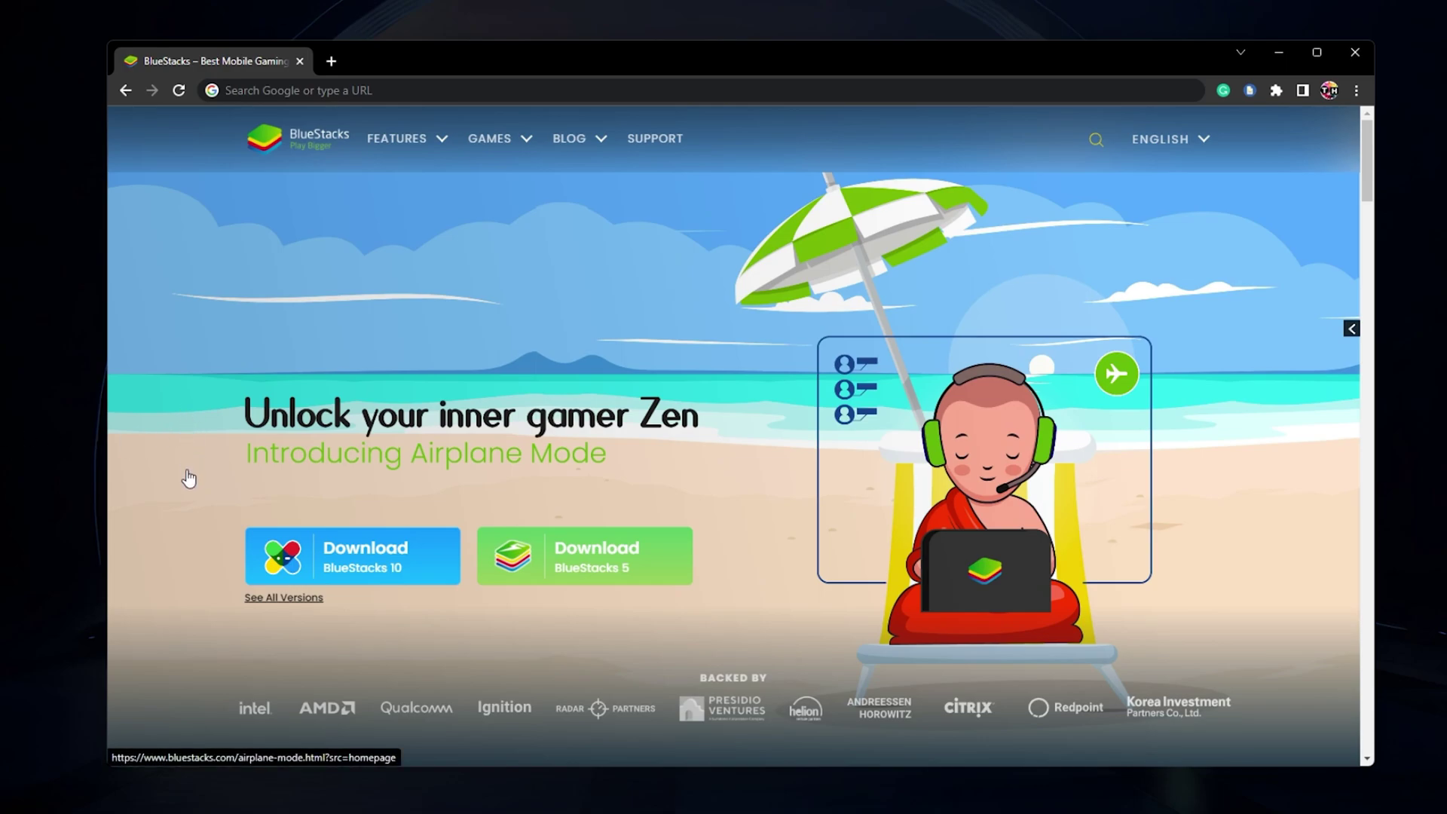
{"action": "left_click", "coordinate": [608, 570]}
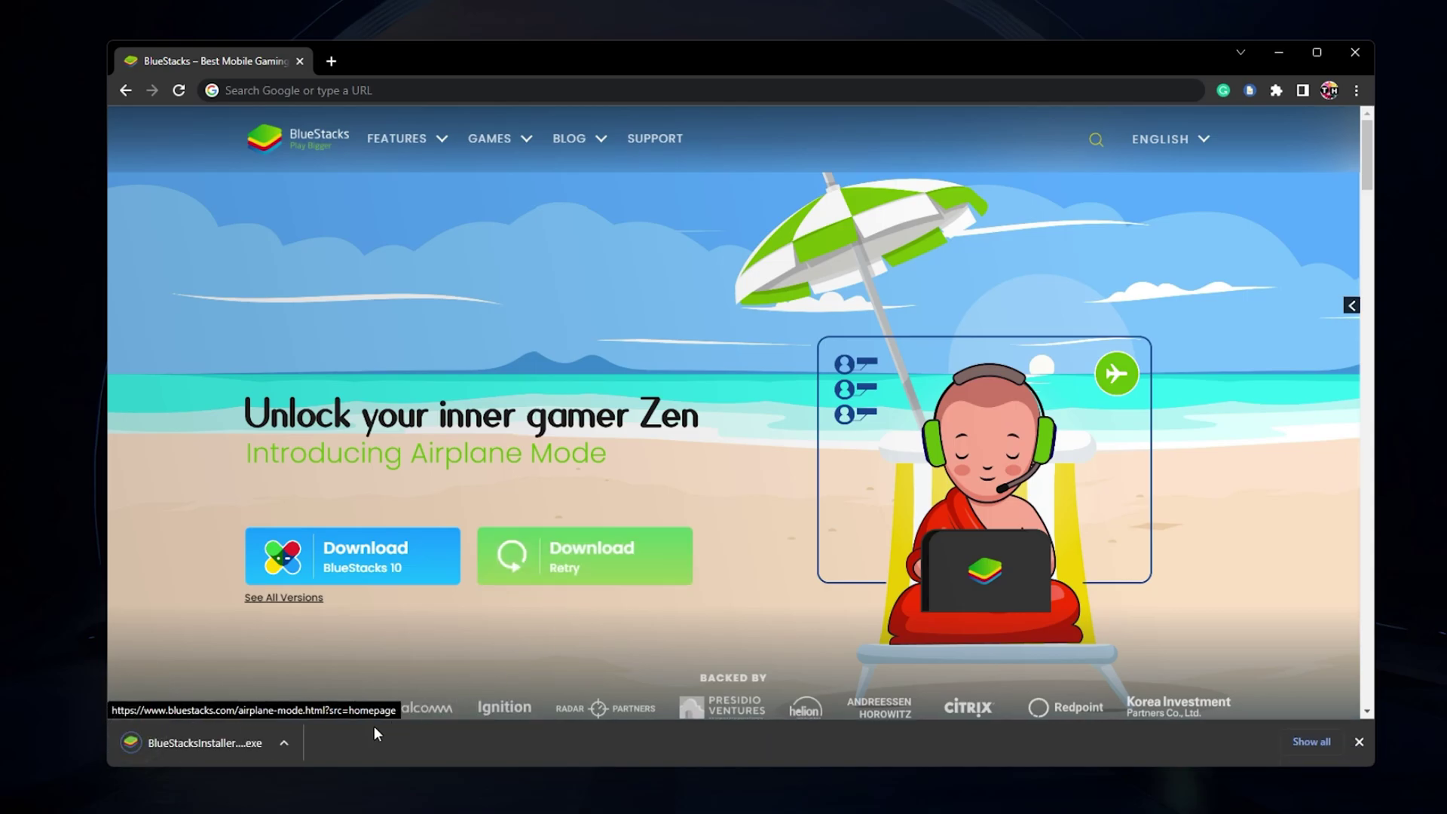
{"action": "left_click", "coordinate": [218, 745]}
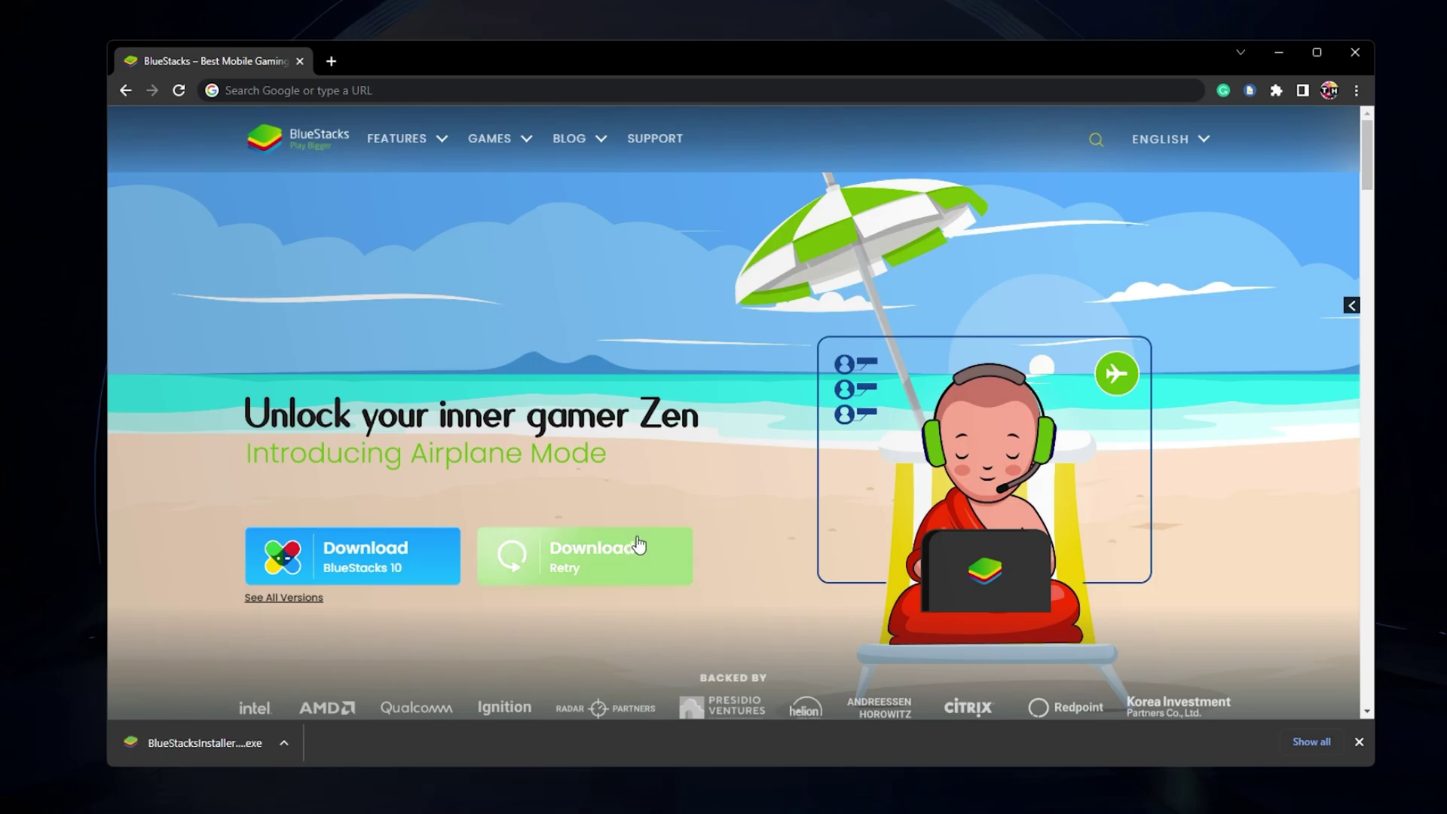
{"action": "left_click", "coordinate": [1285, 48]}
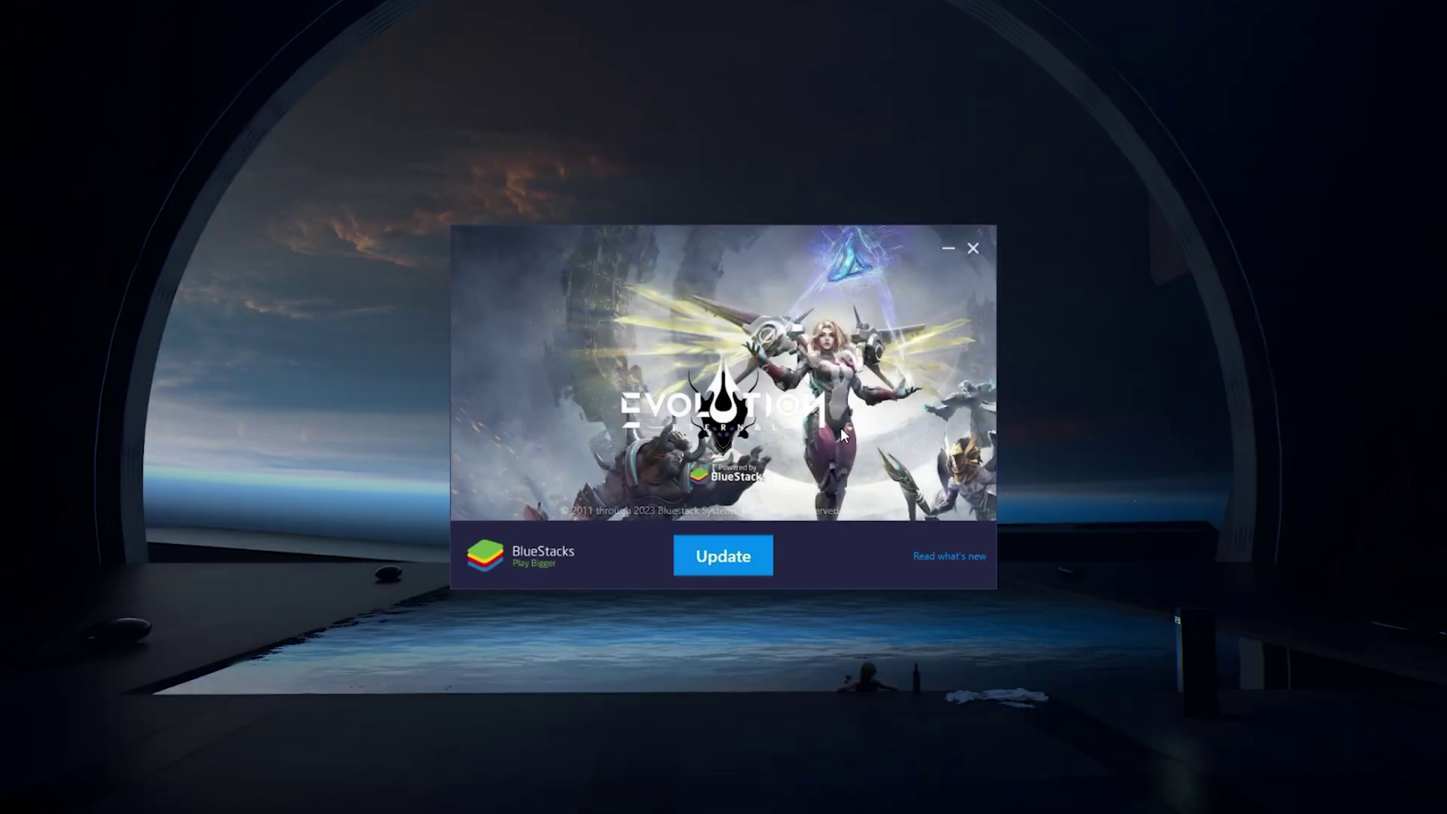
{"action": "left_click", "coordinate": [973, 248]}
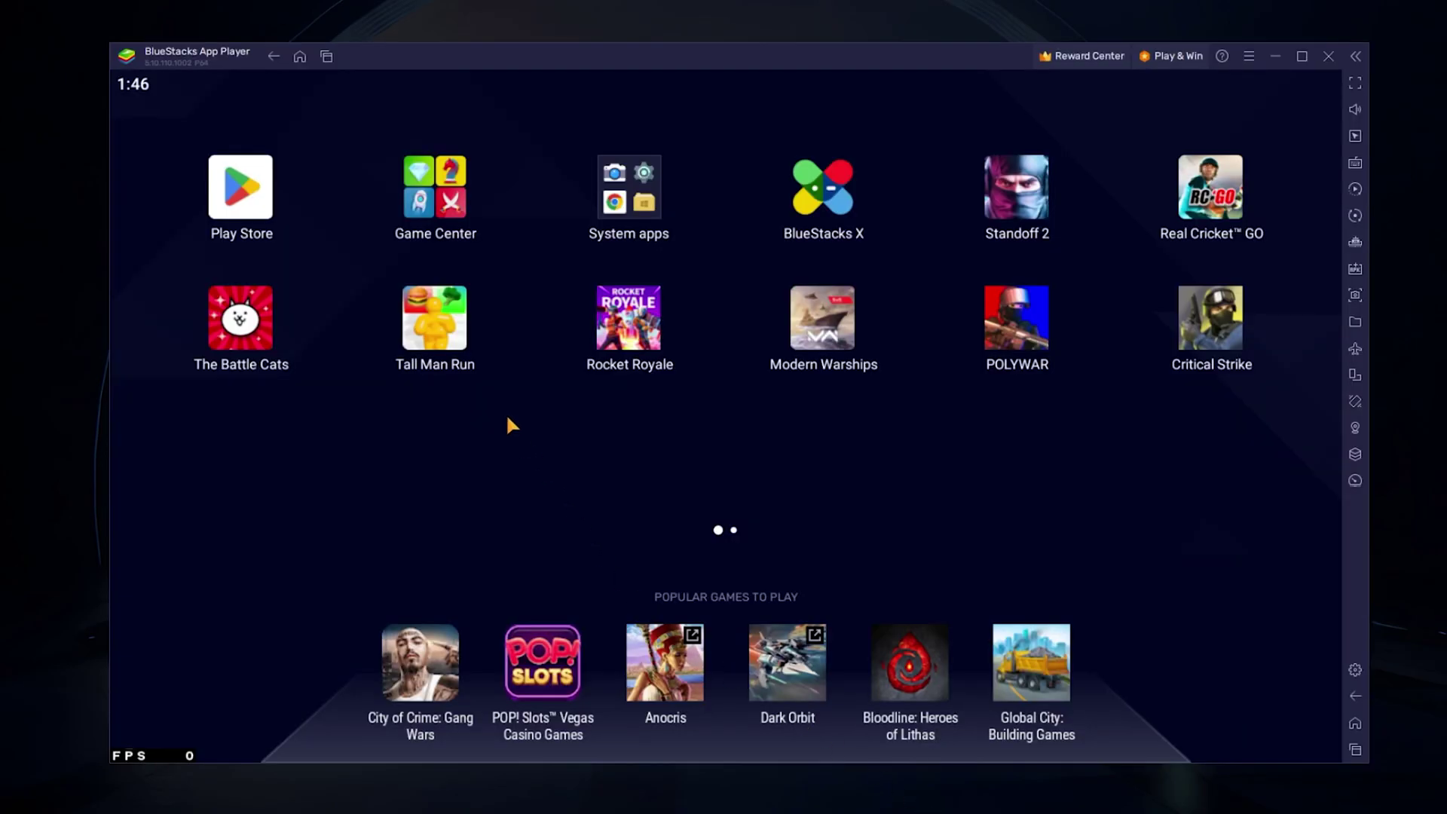
{"action": "left_click", "coordinate": [263, 195]}
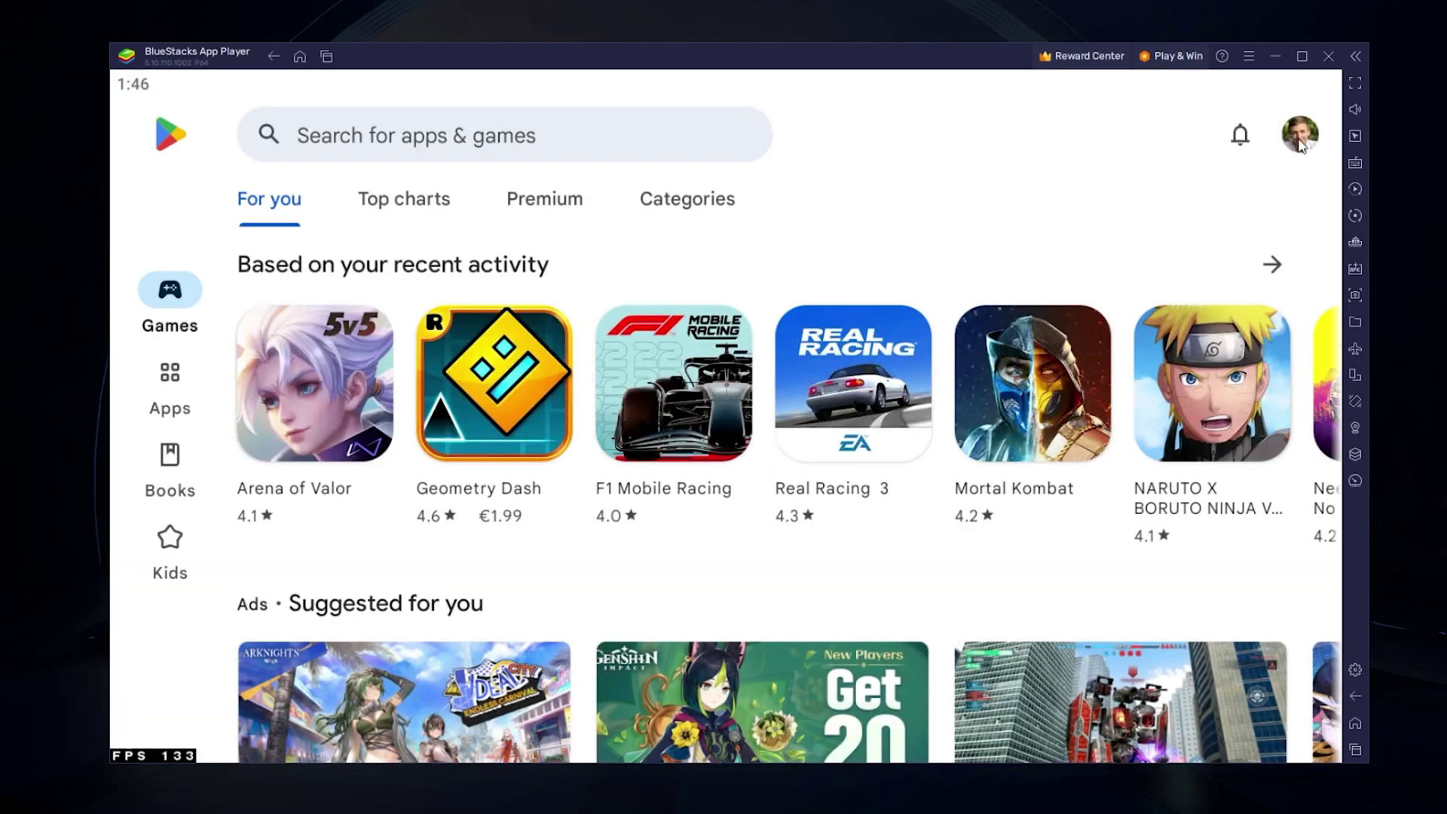
{"action": "left_click", "coordinate": [440, 130]}
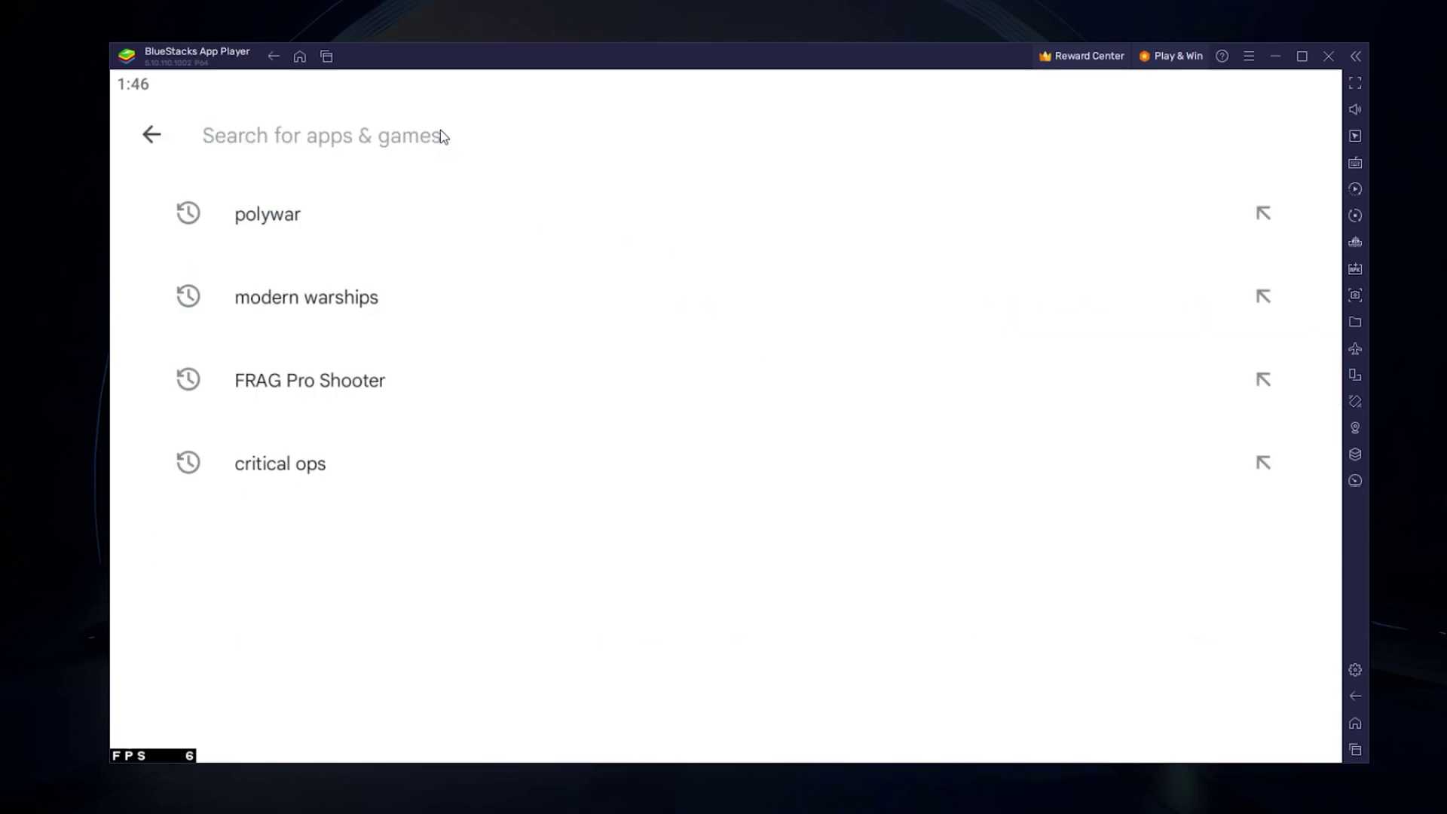
{"action": "type", "text": "battle ca"}
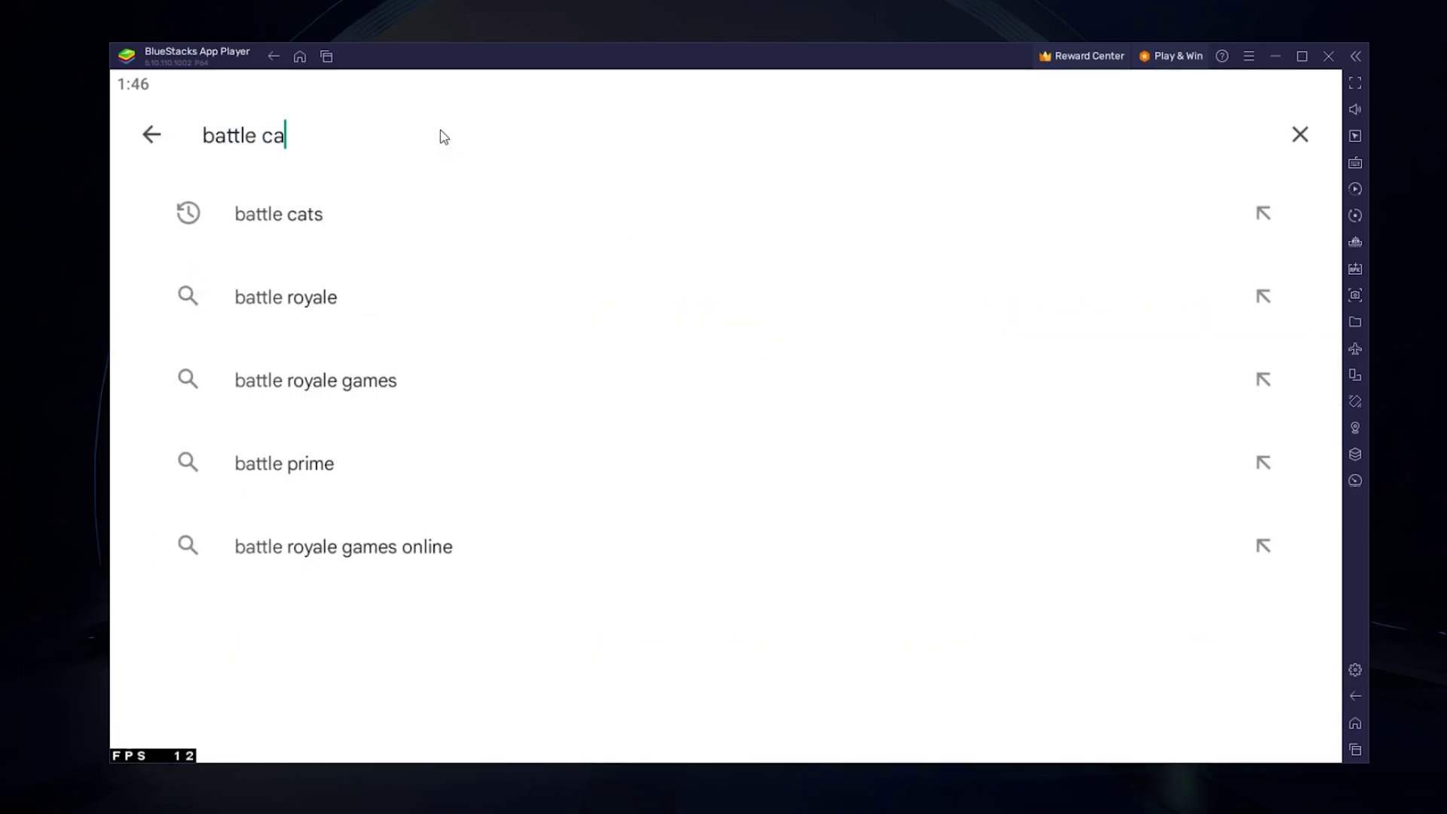
{"action": "type", "text": "ts"}
{"action": "key", "text": "Return"}
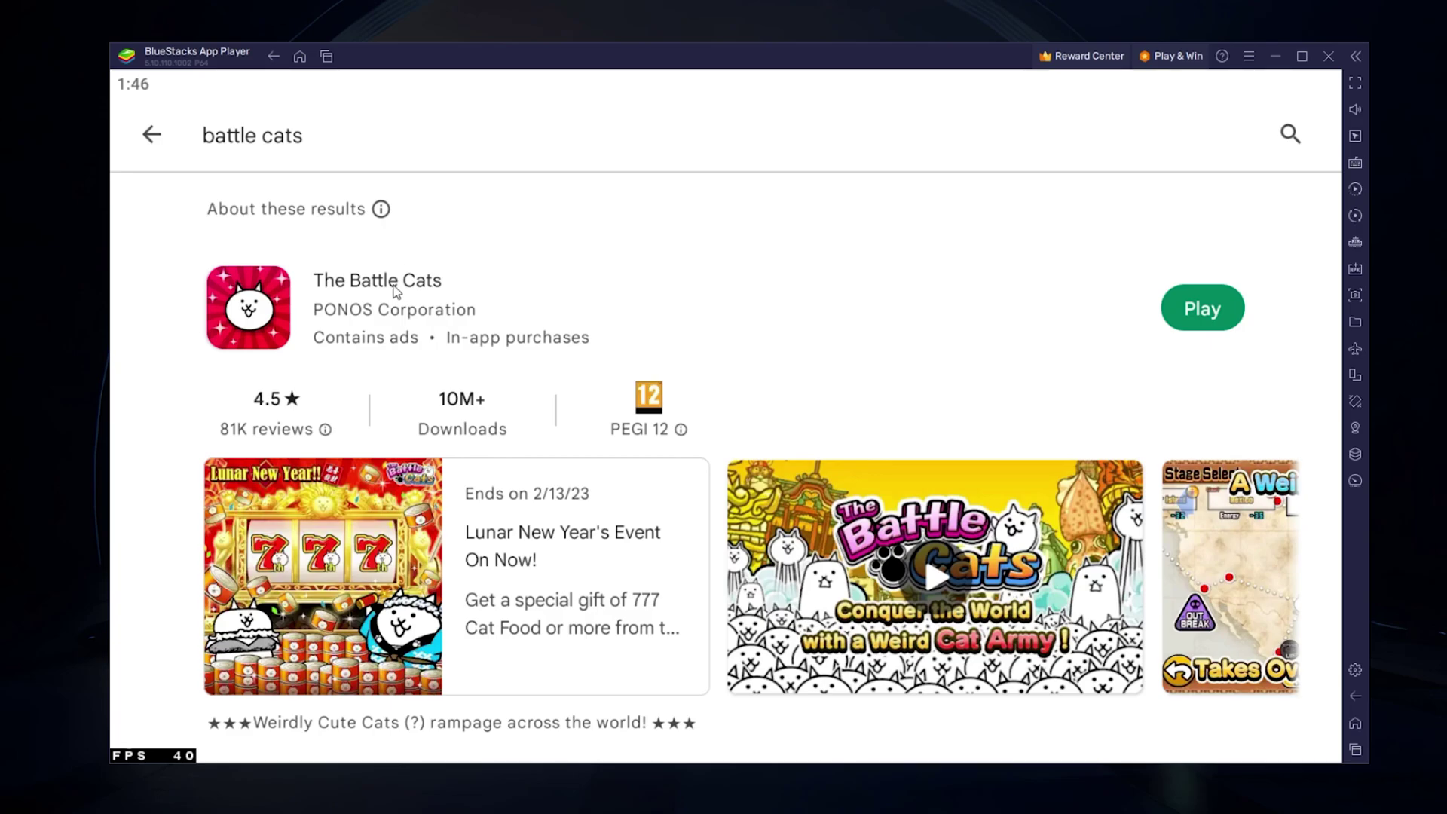
{"action": "left_click", "coordinate": [395, 285]}
{"action": "left_click_drag", "start_coordinate": [1241, 529], "coordinate": [482, 439]}
{"action": "left_click_drag", "start_coordinate": [1176, 289], "coordinate": [1183, 612]}
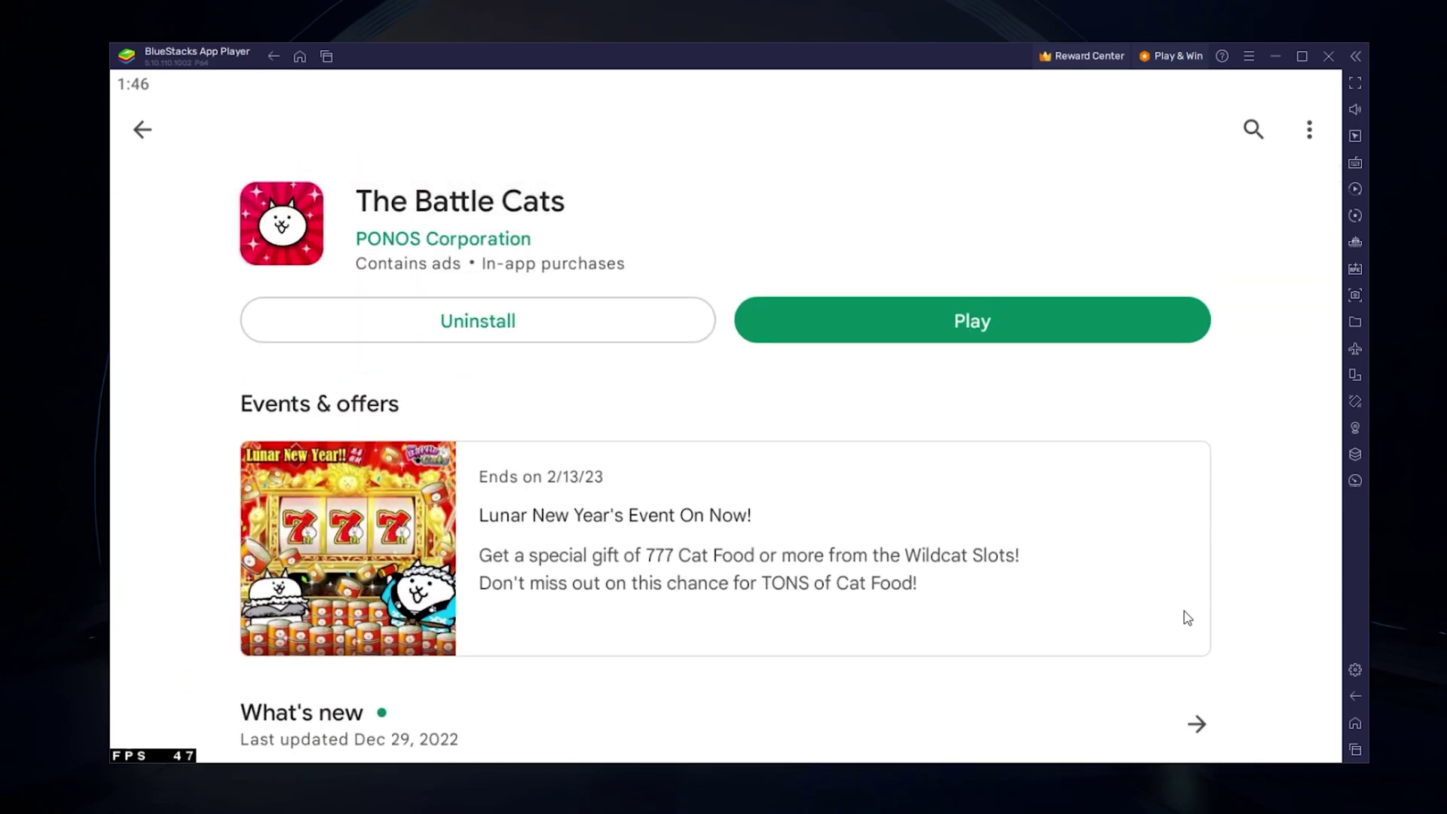
{"action": "left_click", "coordinate": [1360, 724]}
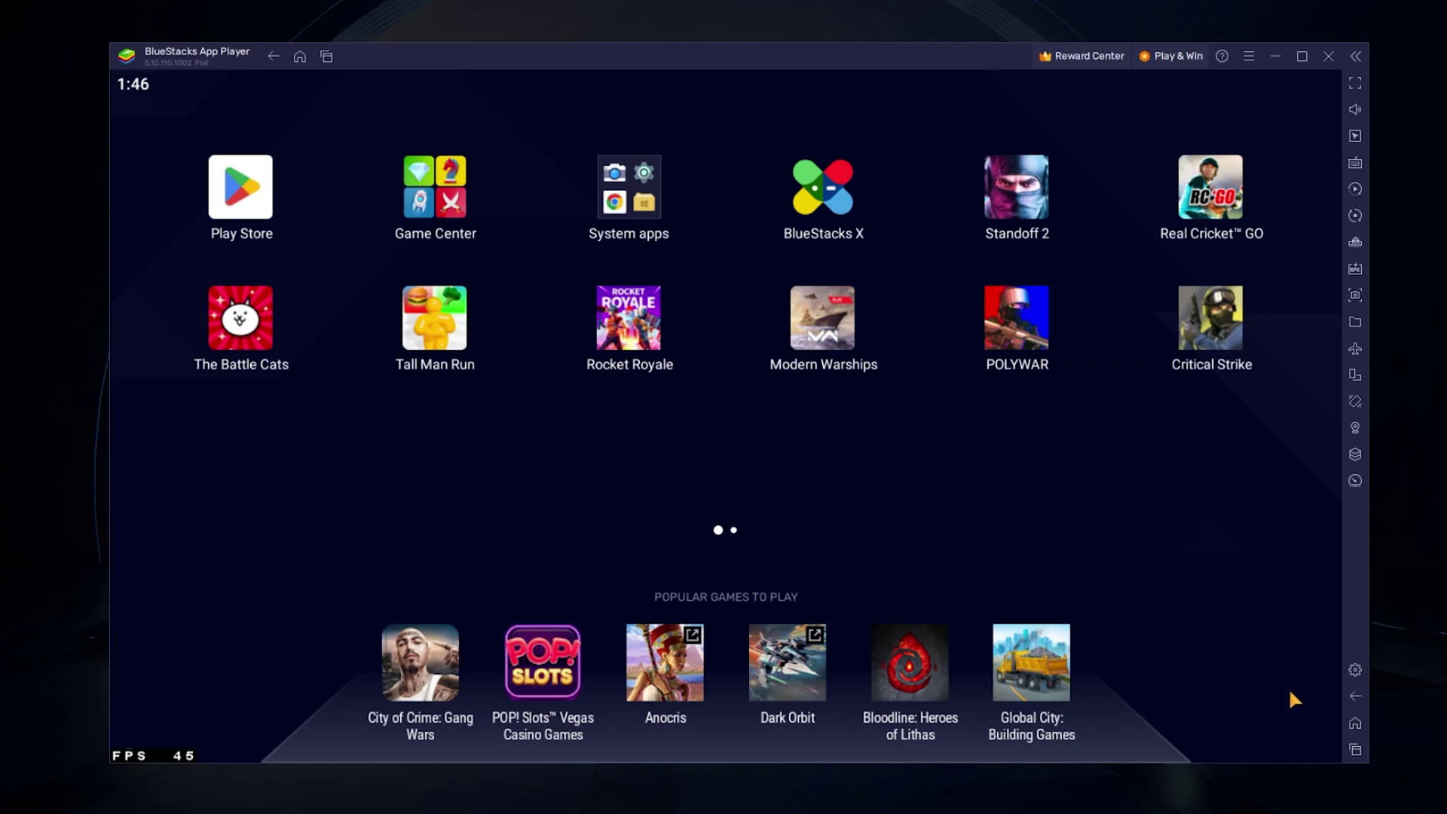
Step: In BlueStacks settings, keep CPU allocation at High (4 Cores) and memory at High (4 GB)
{"action": "left_click", "coordinate": [1353, 672]}
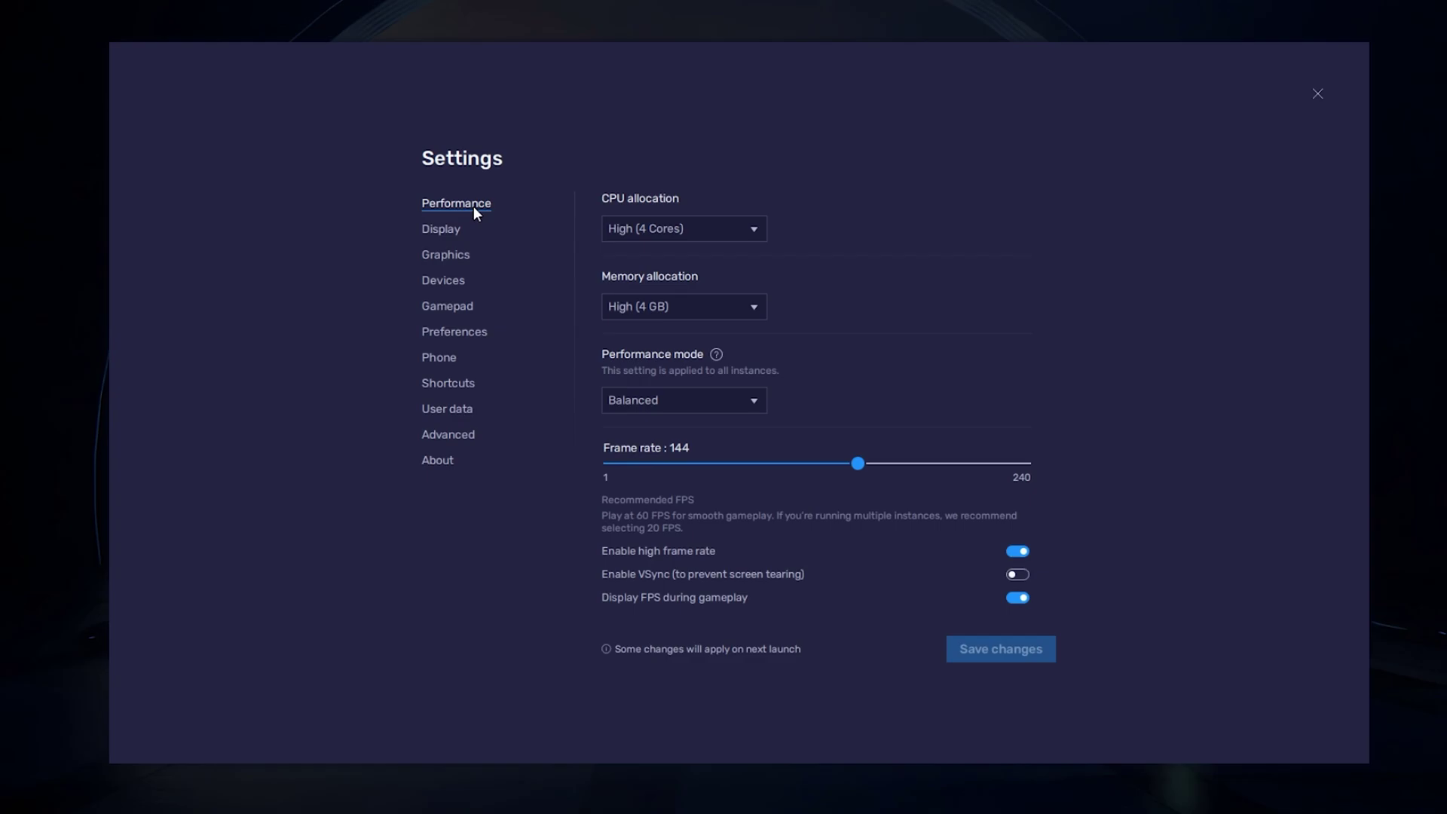
{"action": "left_click", "coordinate": [723, 232]}
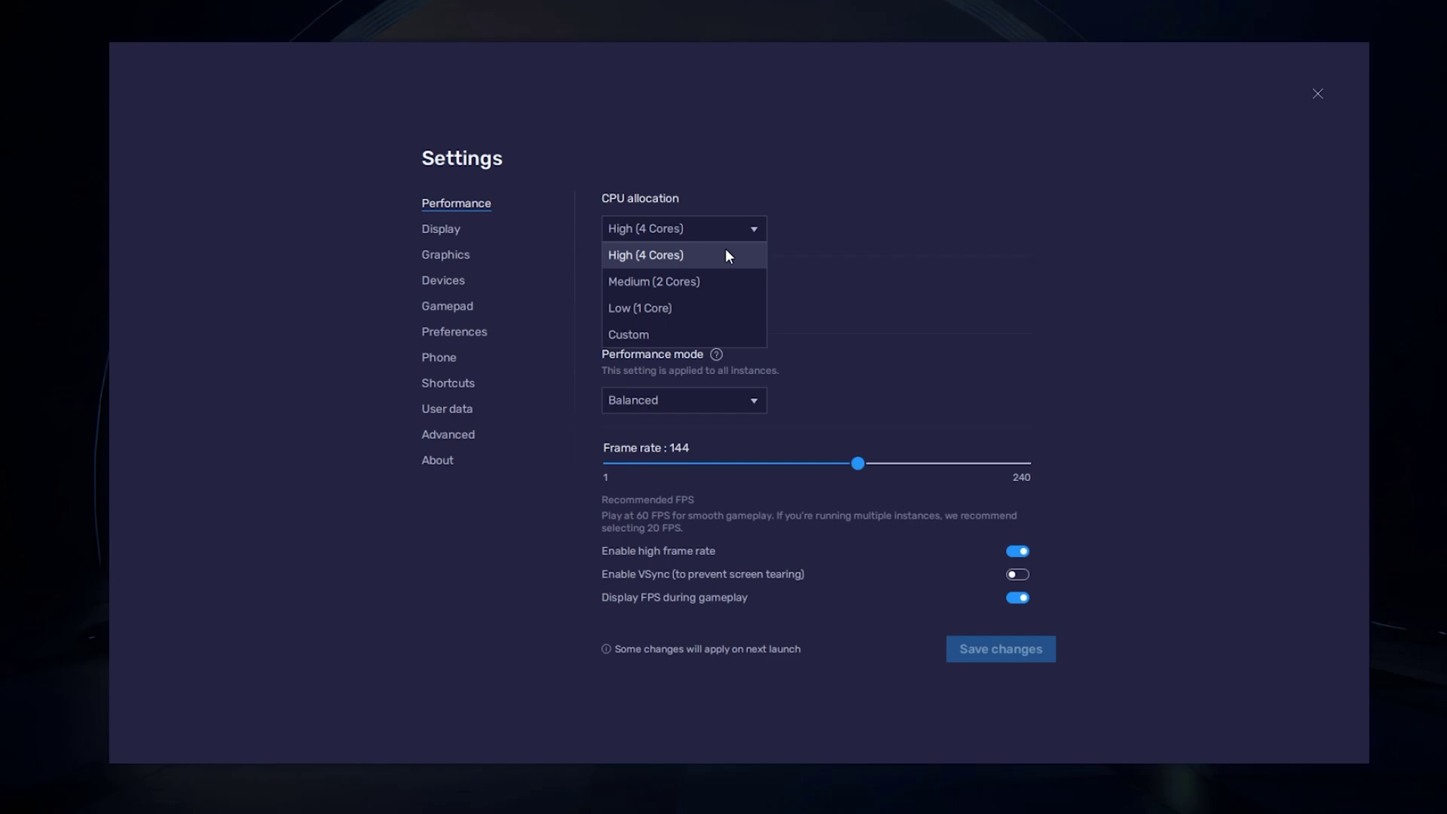
{"action": "left_click", "coordinate": [745, 255]}
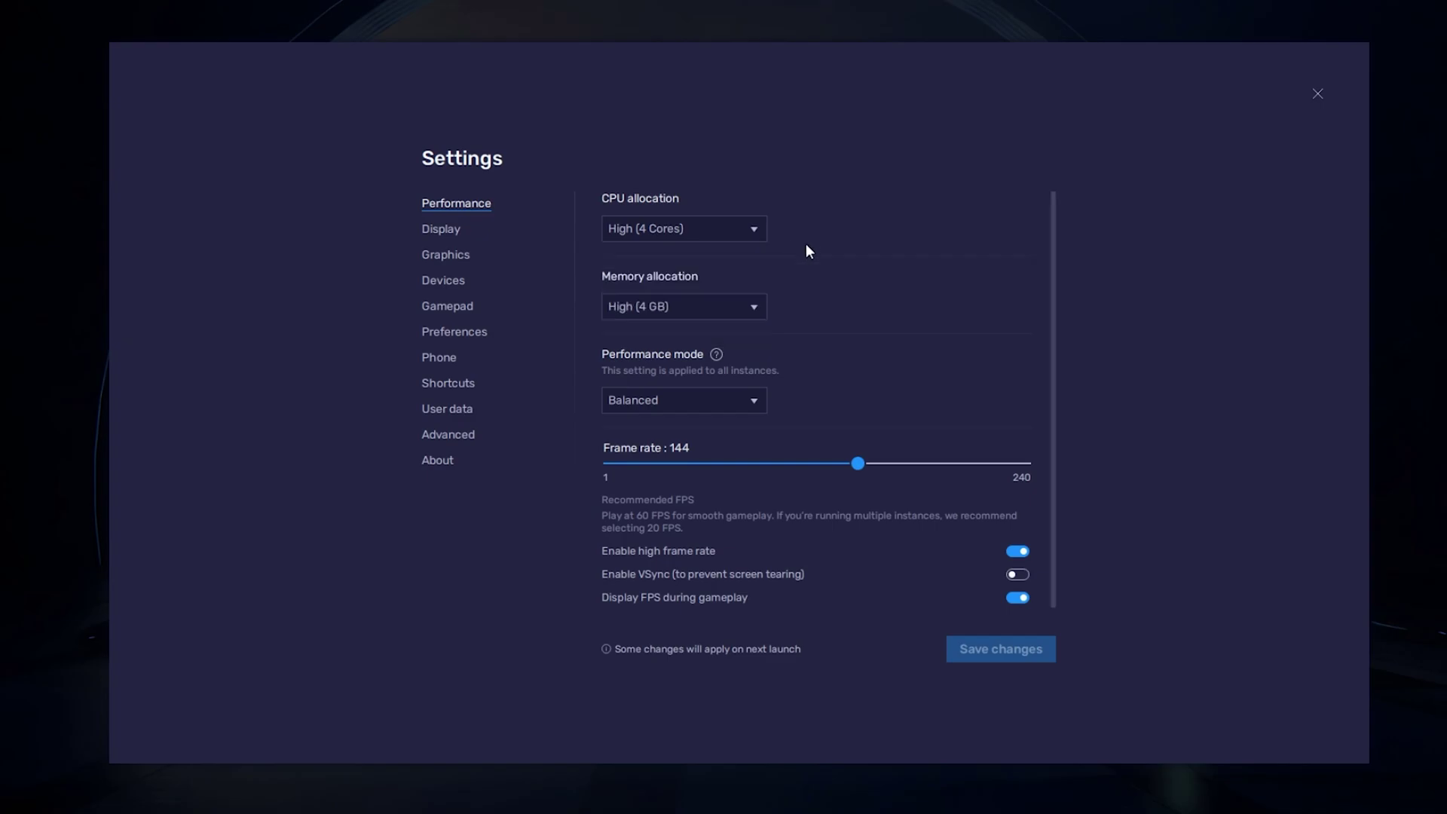
{"action": "left_click", "coordinate": [757, 307]}
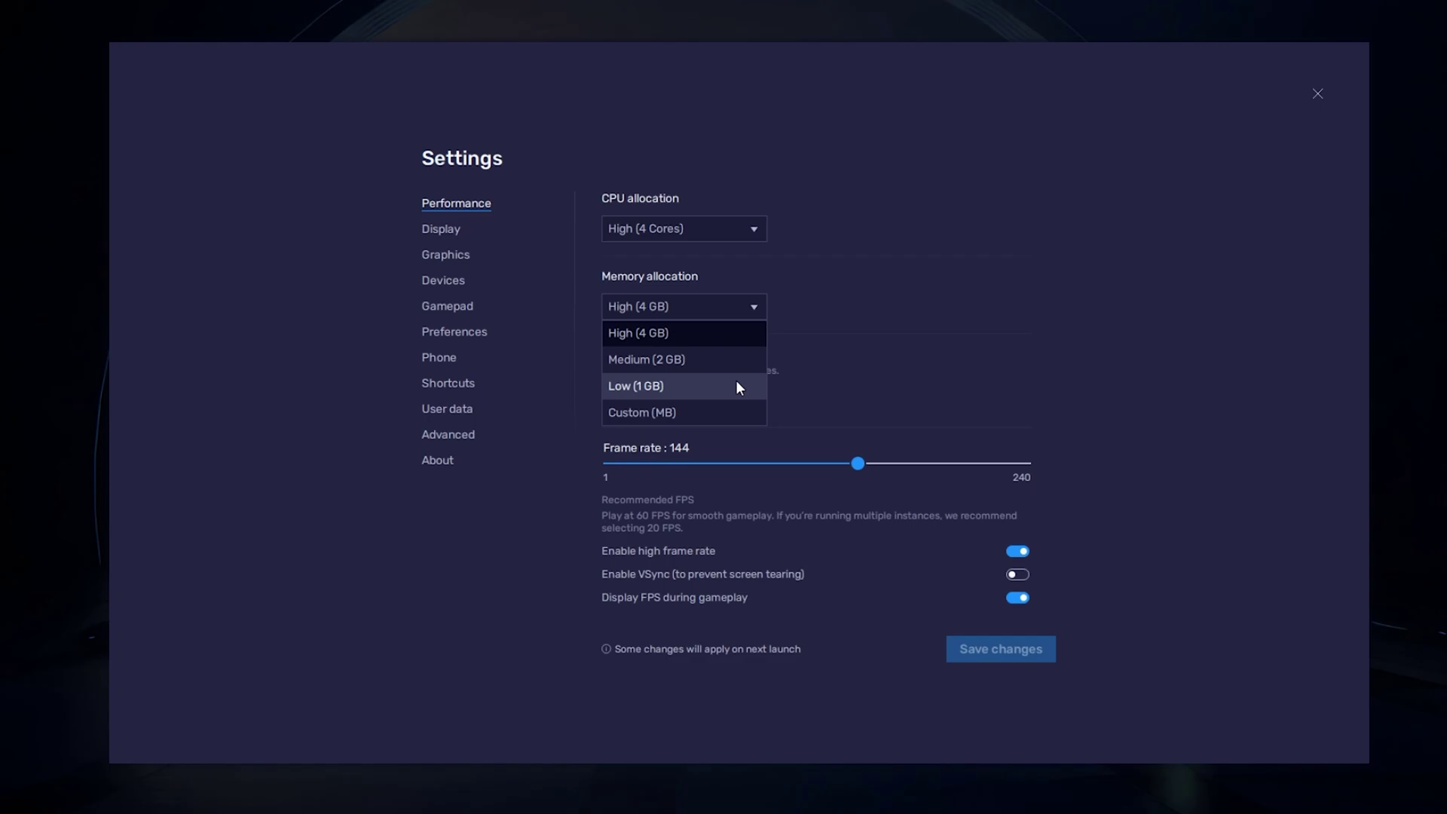
{"action": "left_click", "coordinate": [831, 339]}
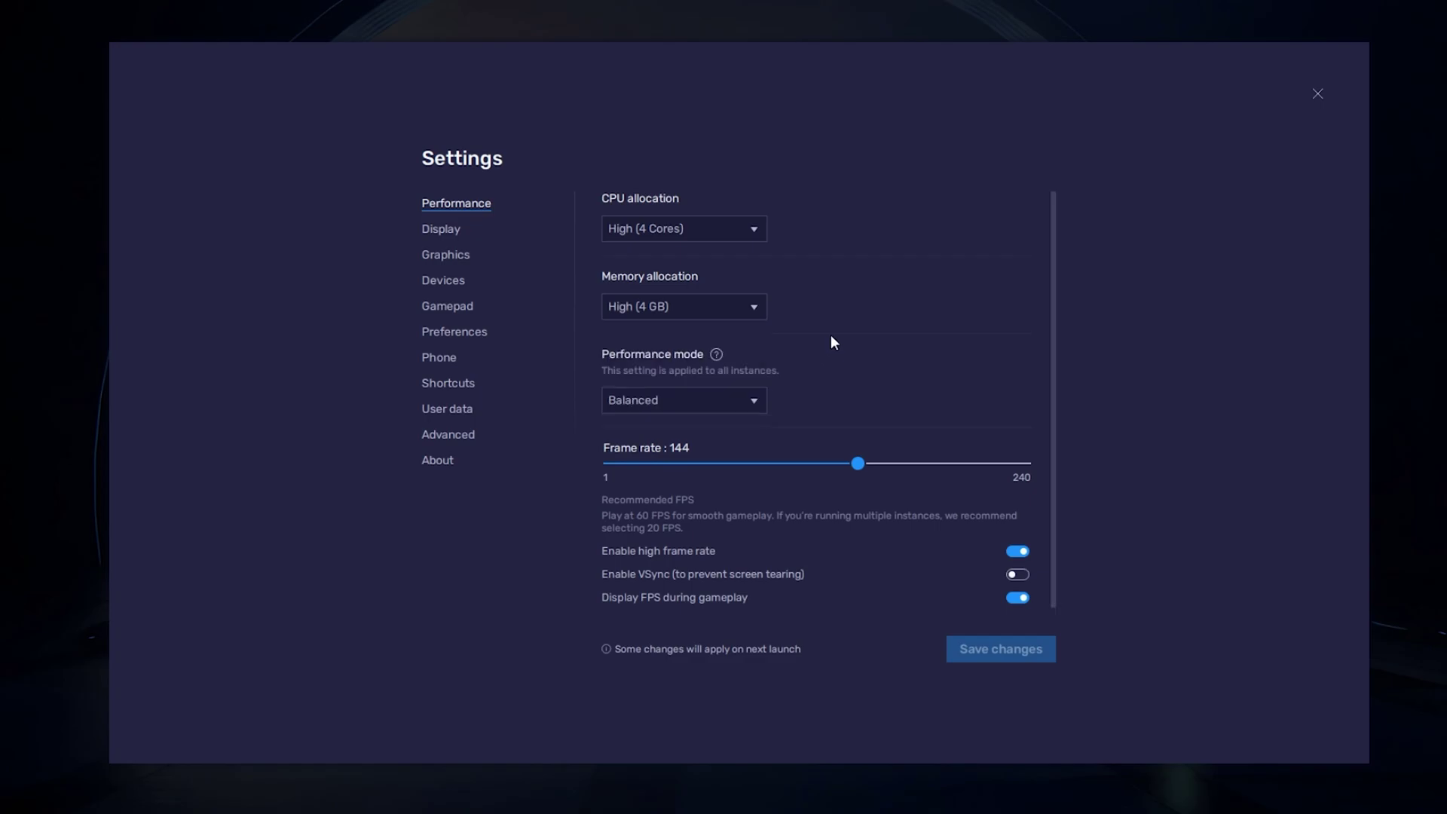
Step: Keep Balanced performance mode, leave high frame rate on, and set the frame rate to 144 FPS
{"action": "left_click", "coordinate": [764, 405]}
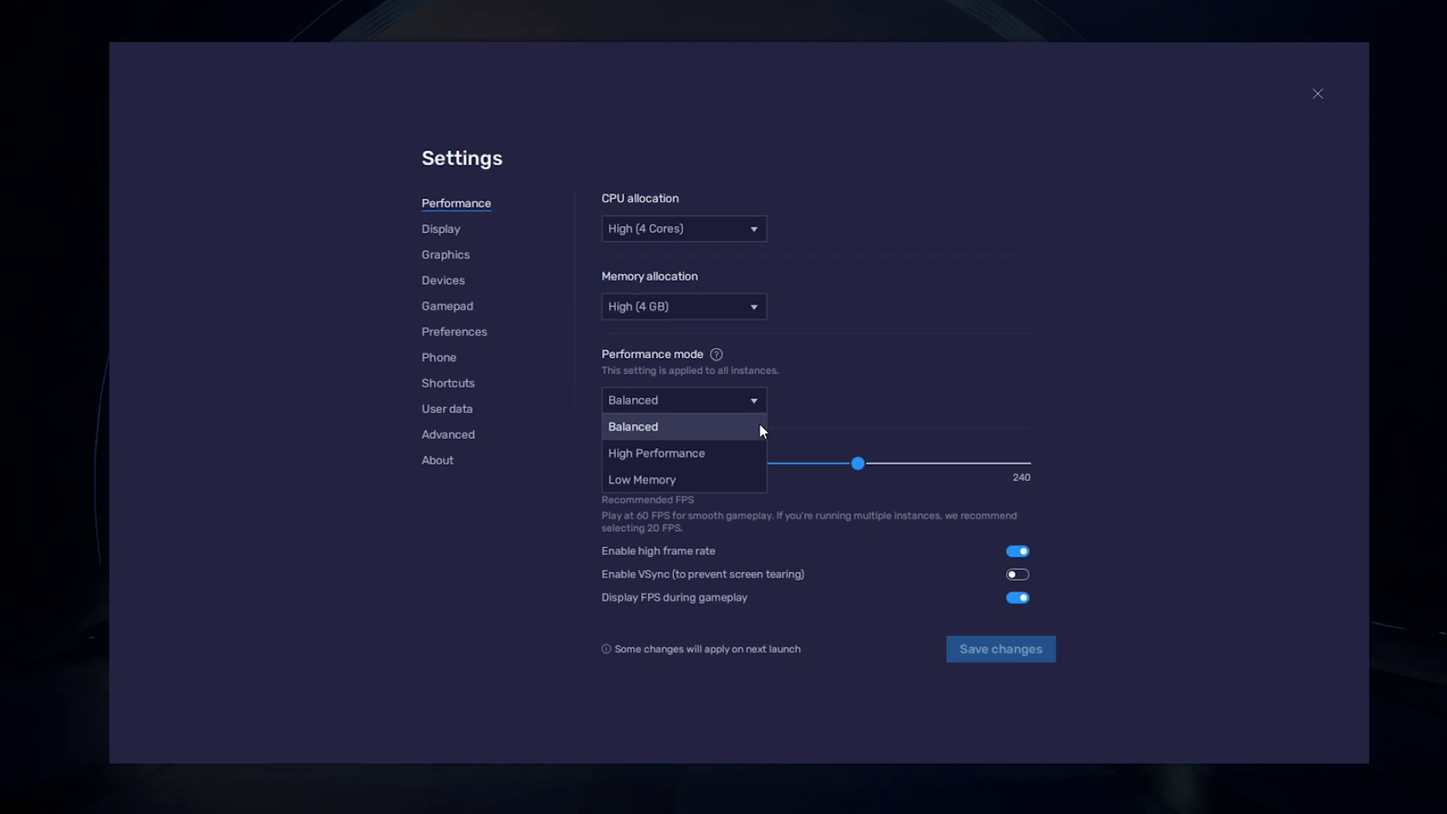
{"action": "left_click", "coordinate": [750, 404]}
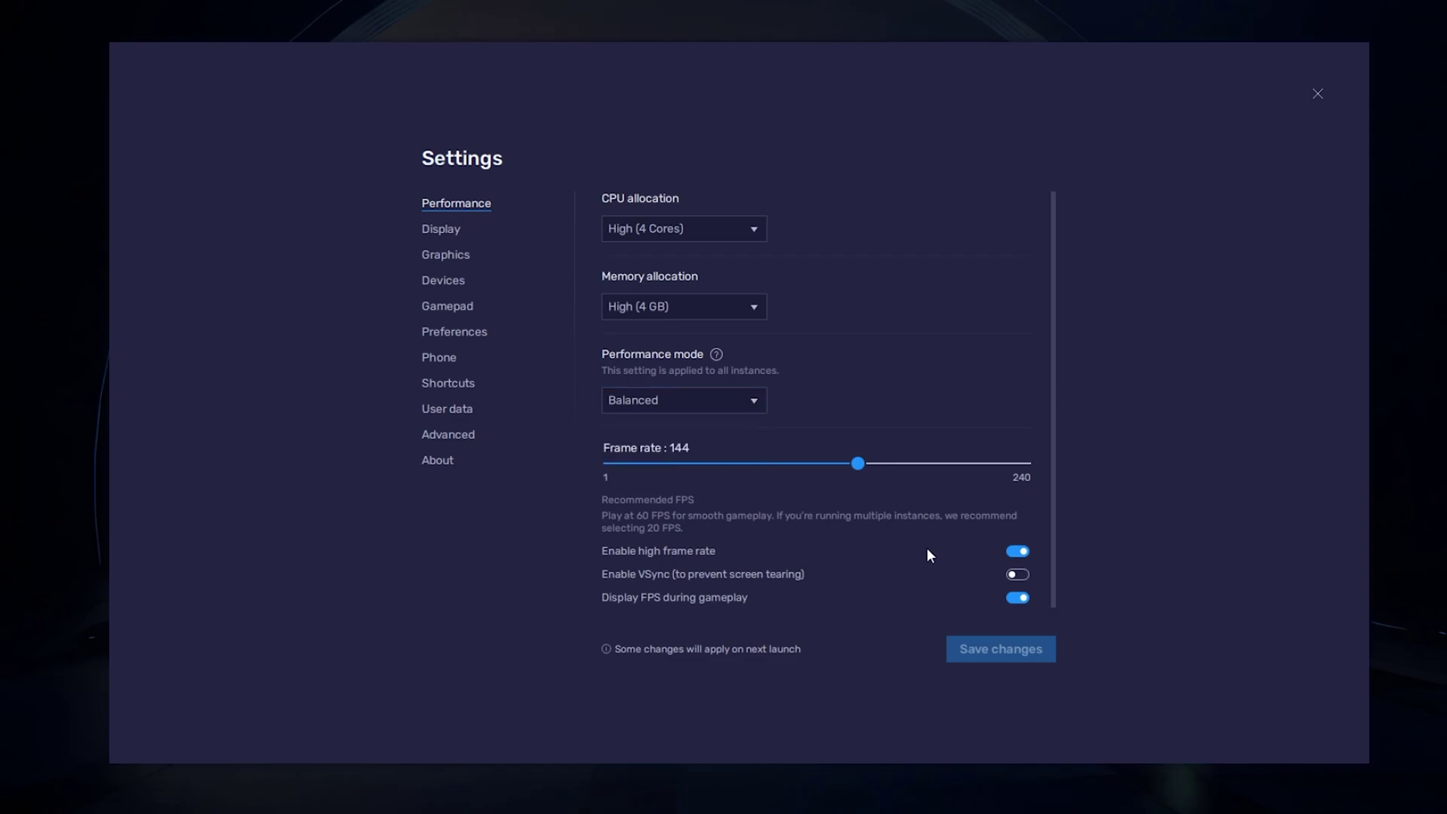
{"action": "left_click", "coordinate": [1017, 552]}
{"action": "left_click", "coordinate": [1017, 552]}
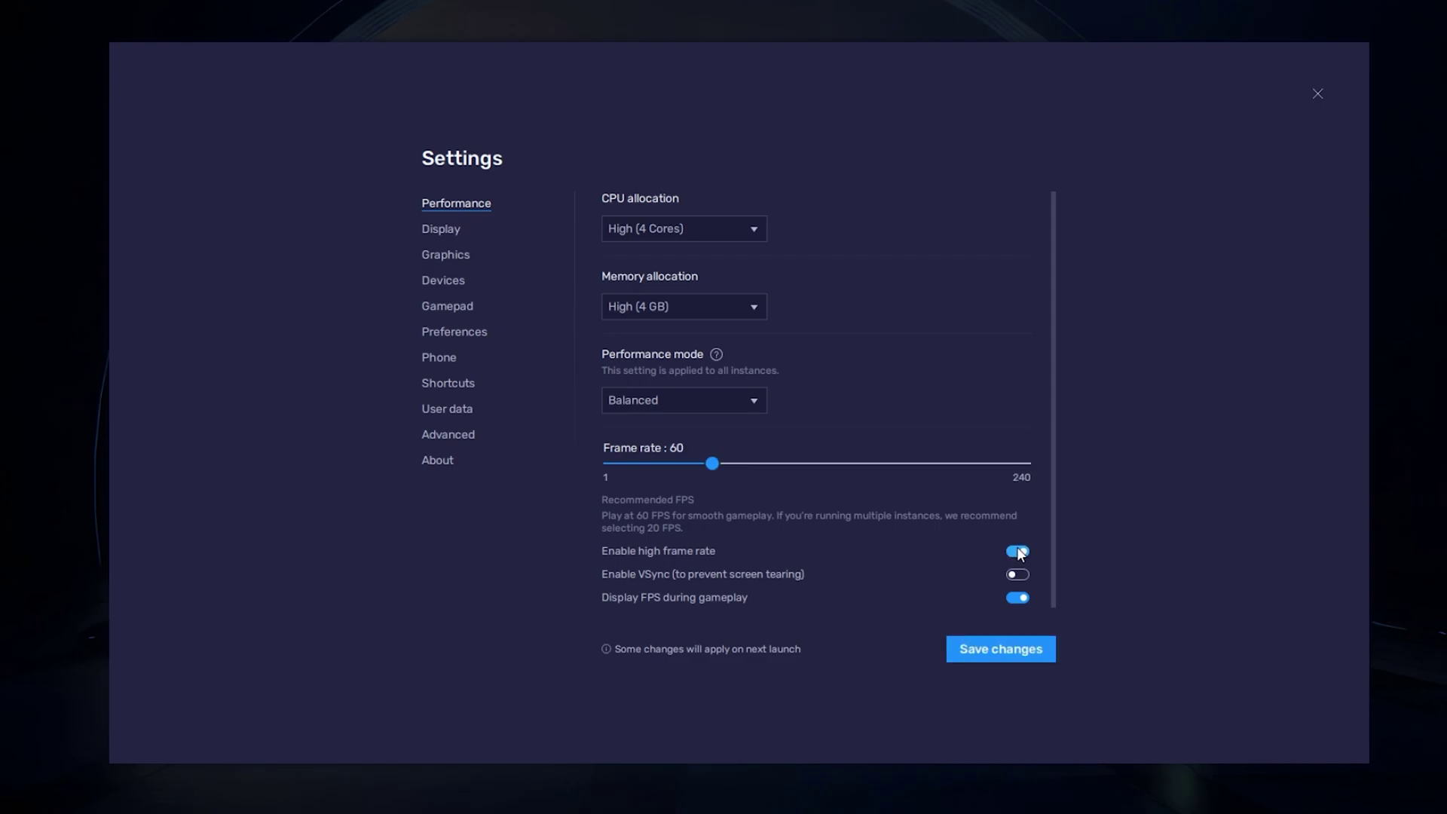
{"action": "left_click_drag", "start_coordinate": [901, 466], "coordinate": [857, 466]}
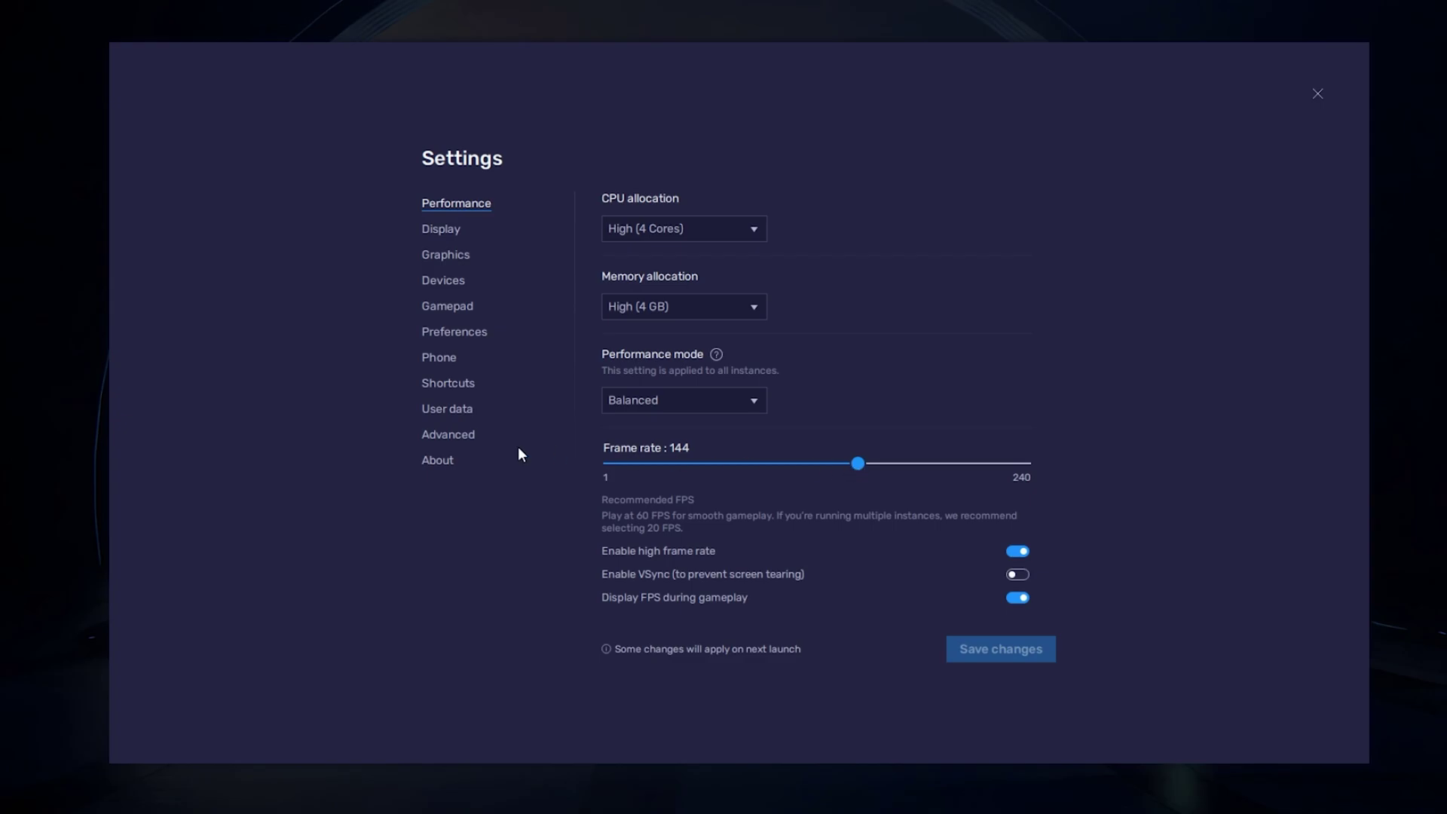
{"action": "right_click", "coordinate": [15, 406]}
{"action": "left_click", "coordinate": [132, 571]}
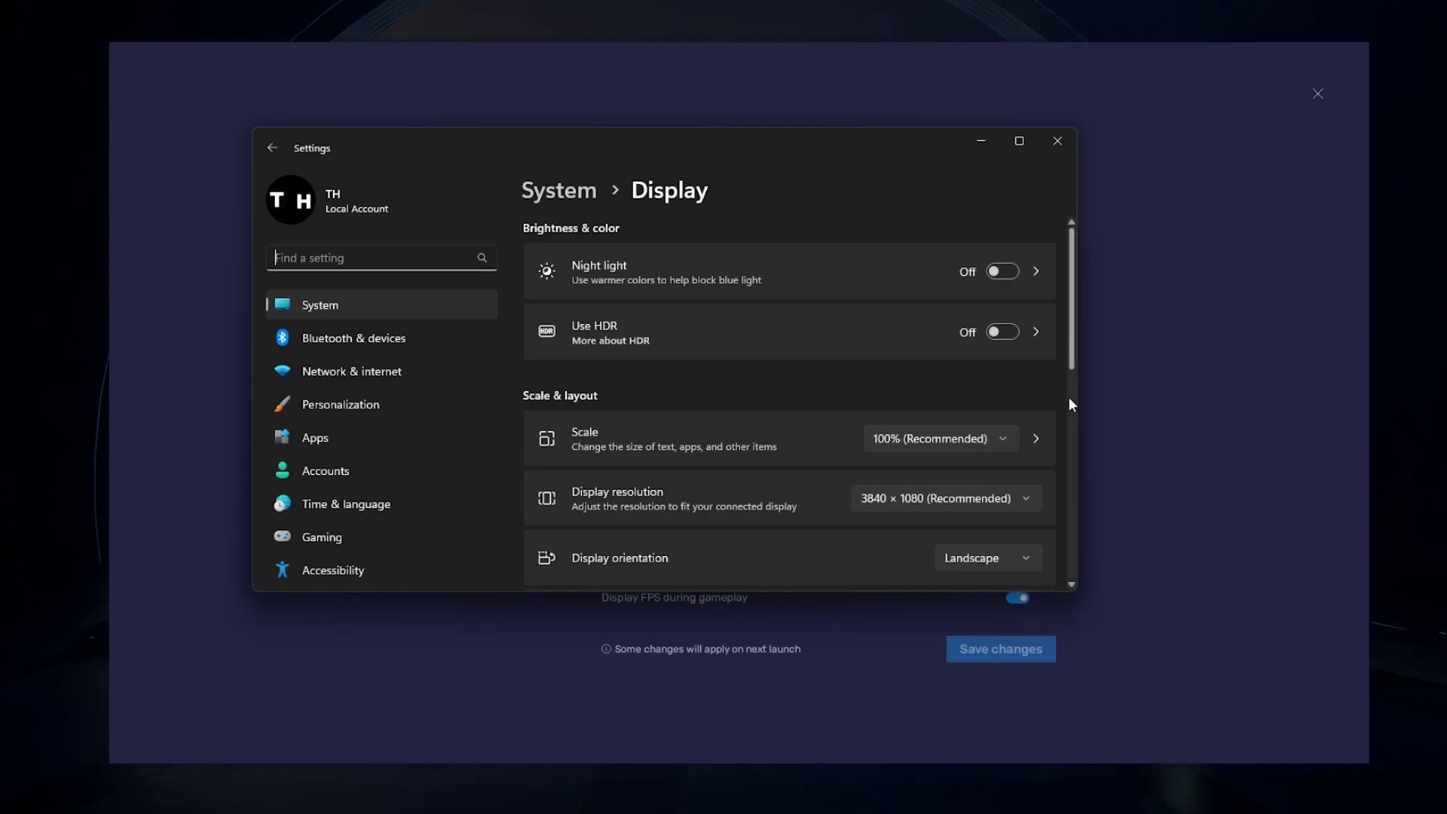
{"action": "scroll", "coordinate": [1069, 407], "scroll_direction": "down", "scroll_amount": 10}
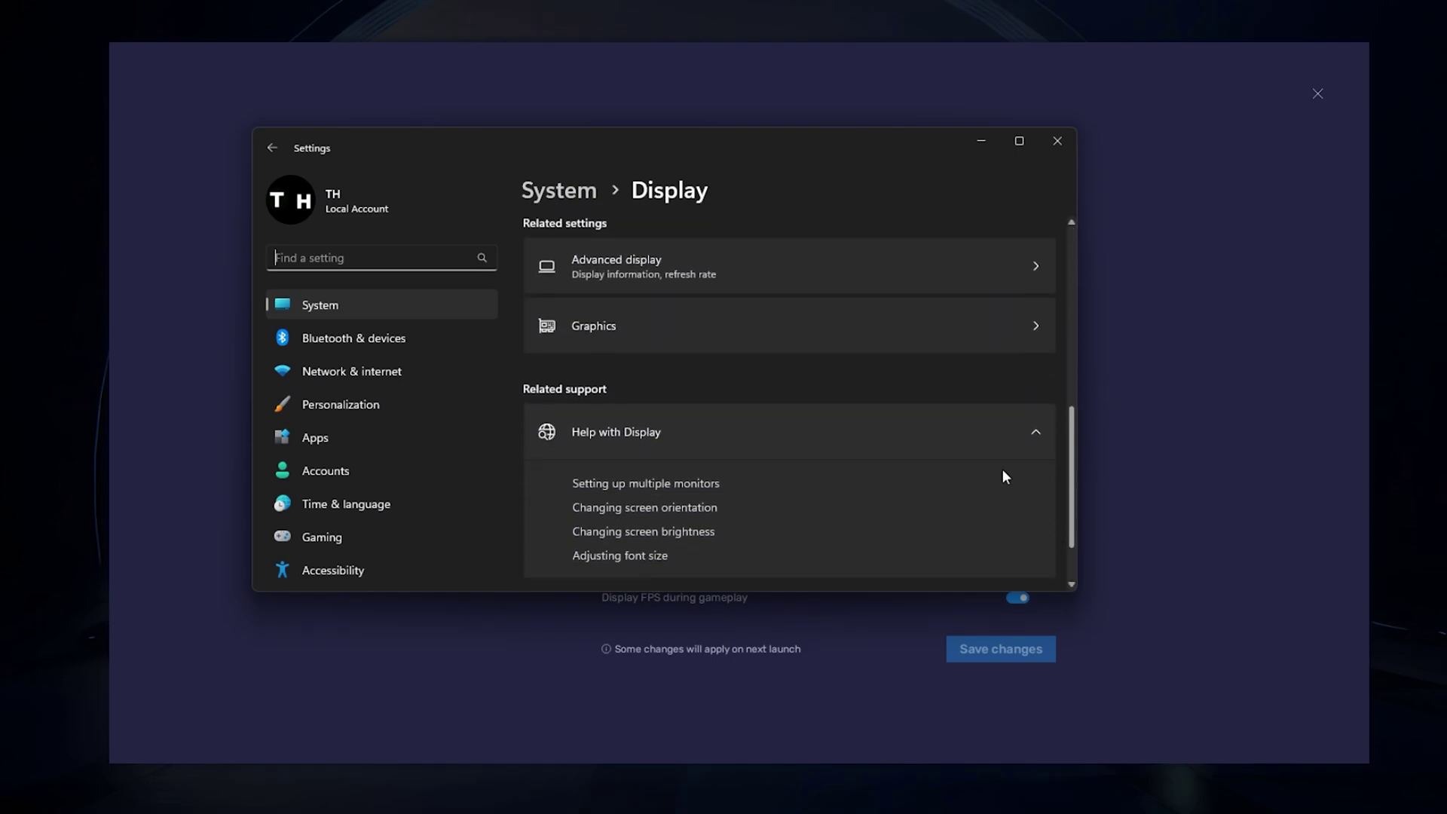
{"action": "left_click", "coordinate": [870, 285]}
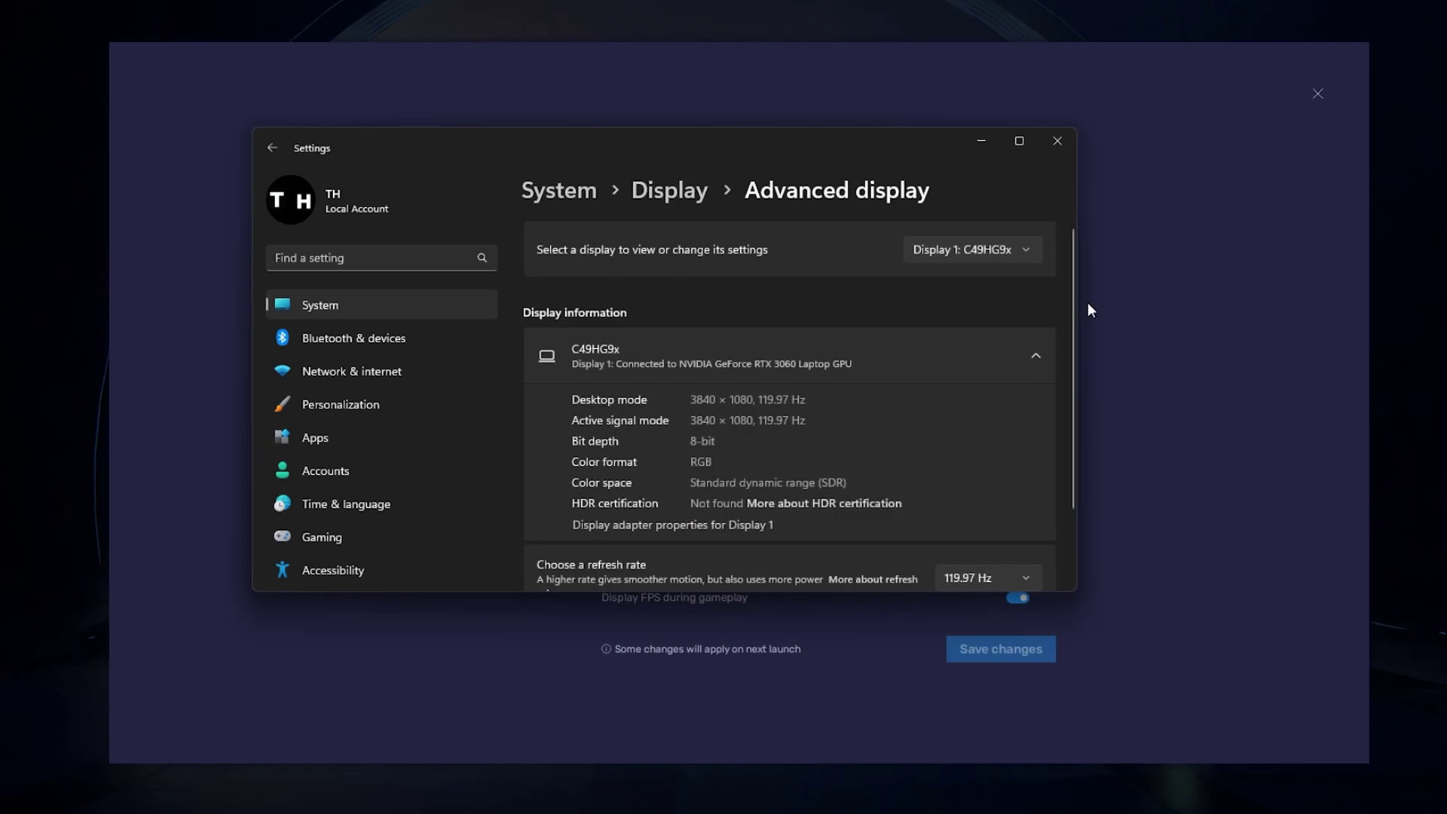
{"action": "left_click_drag", "start_coordinate": [1070, 297], "coordinate": [1067, 407]}
{"action": "left_click", "coordinate": [1034, 479]}
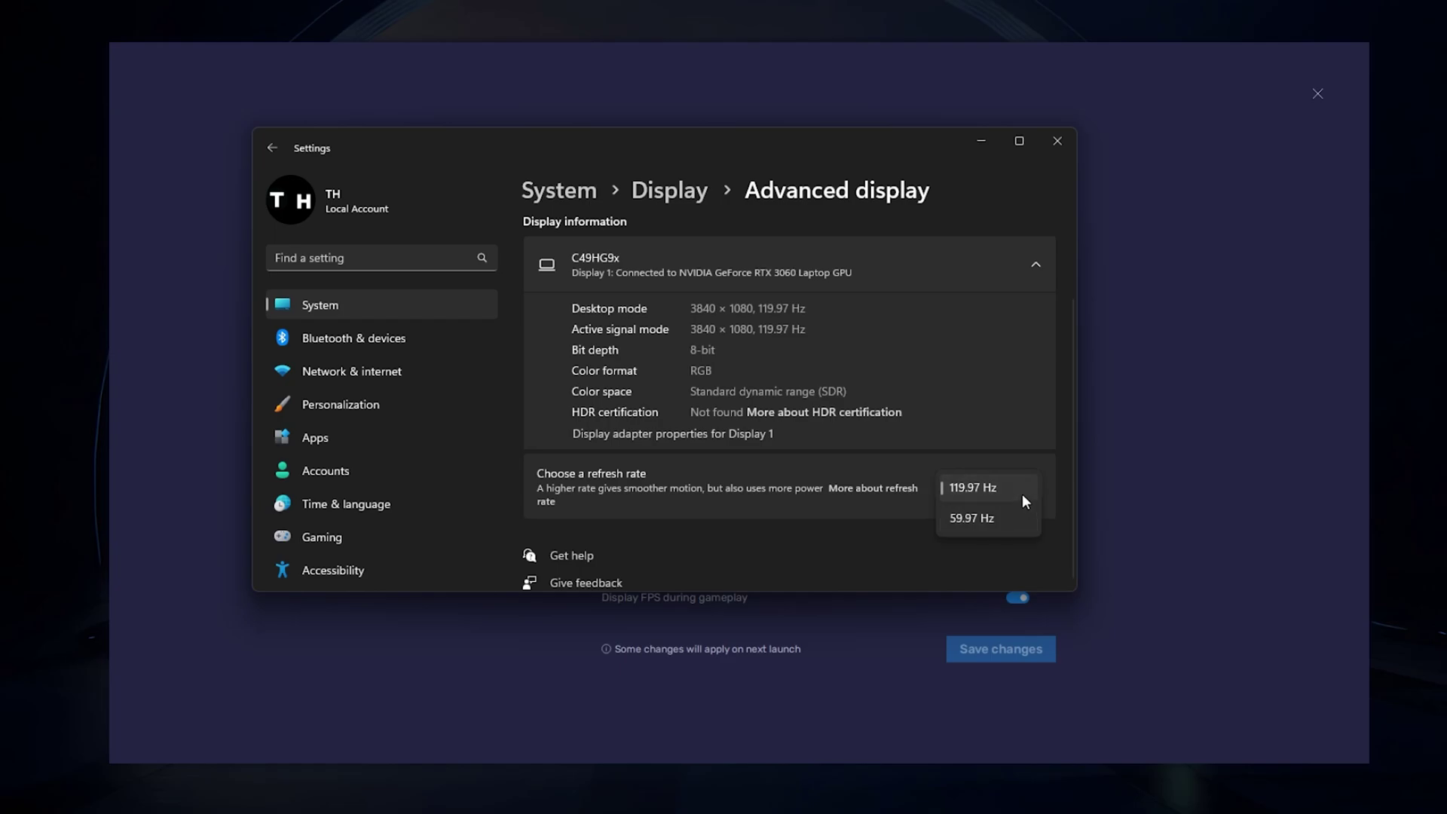
{"action": "left_click", "coordinate": [1062, 487]}
{"action": "left_click", "coordinate": [1047, 145]}
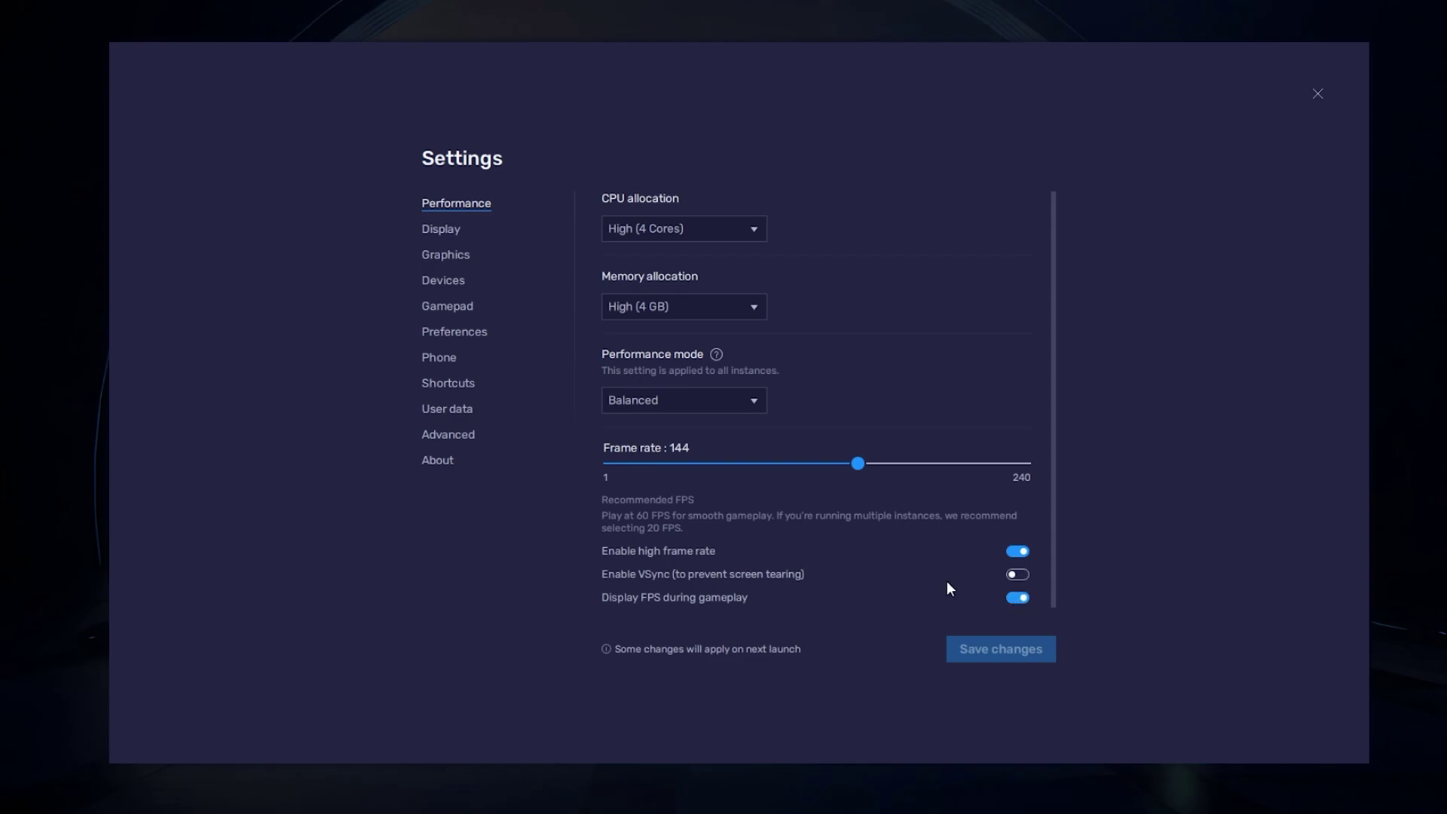
Step: Keep Display at Landscape 1600 x 900, close Settings, and slightly enlarge the emulator window
{"action": "left_click", "coordinate": [442, 227]}
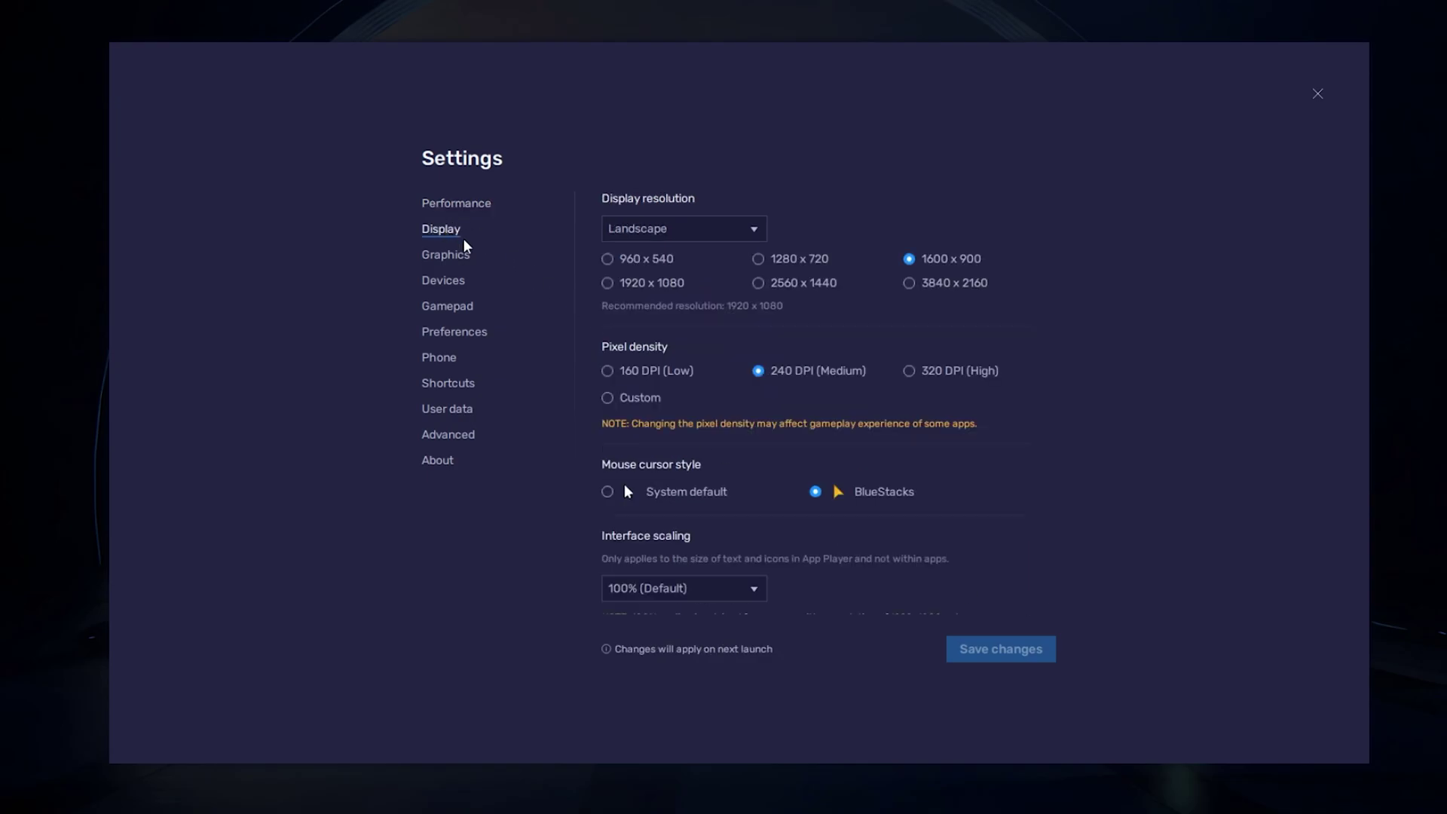
{"action": "left_click", "coordinate": [689, 230]}
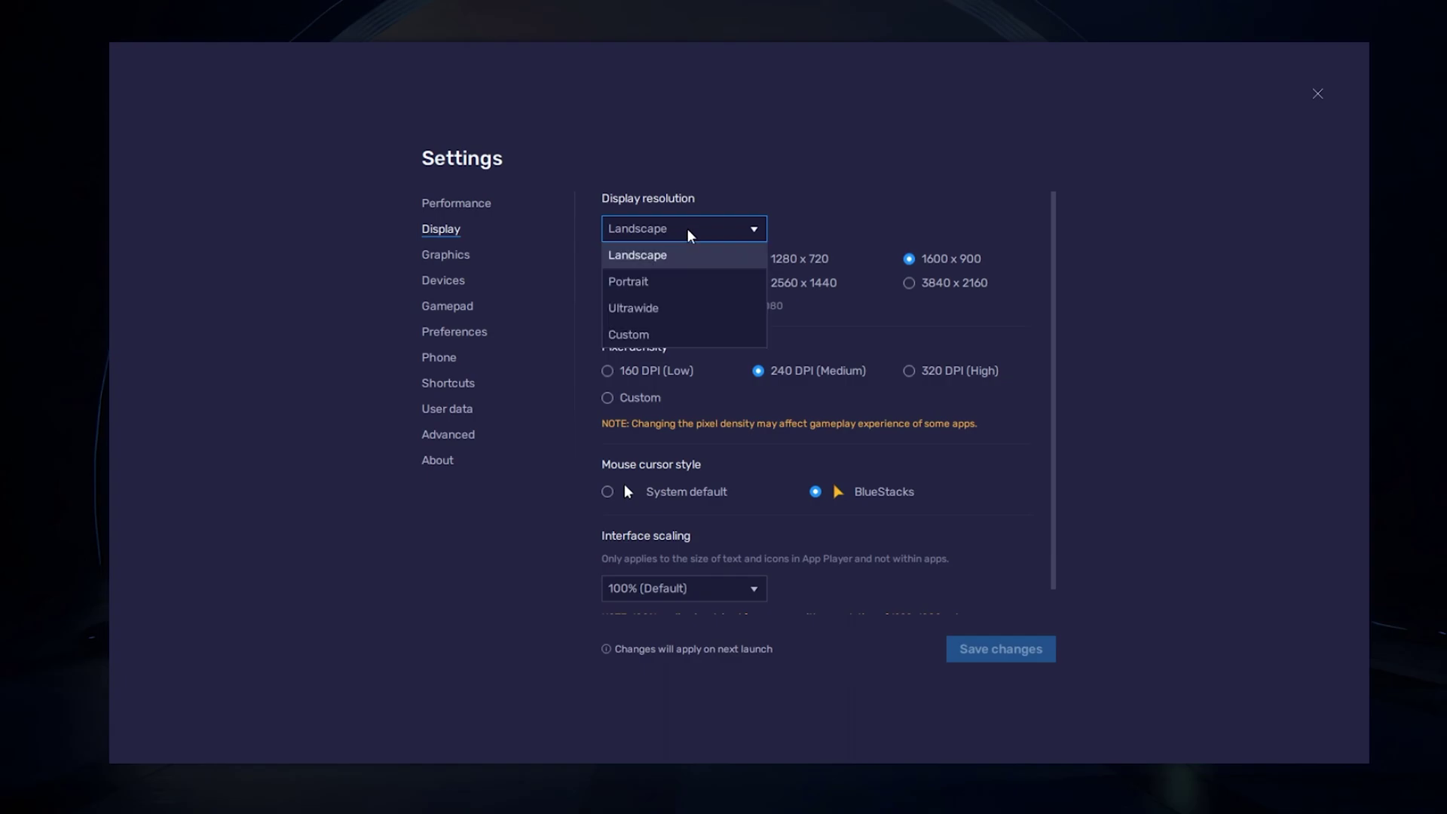
{"action": "left_click", "coordinate": [685, 255]}
{"action": "left_click", "coordinate": [757, 259]}
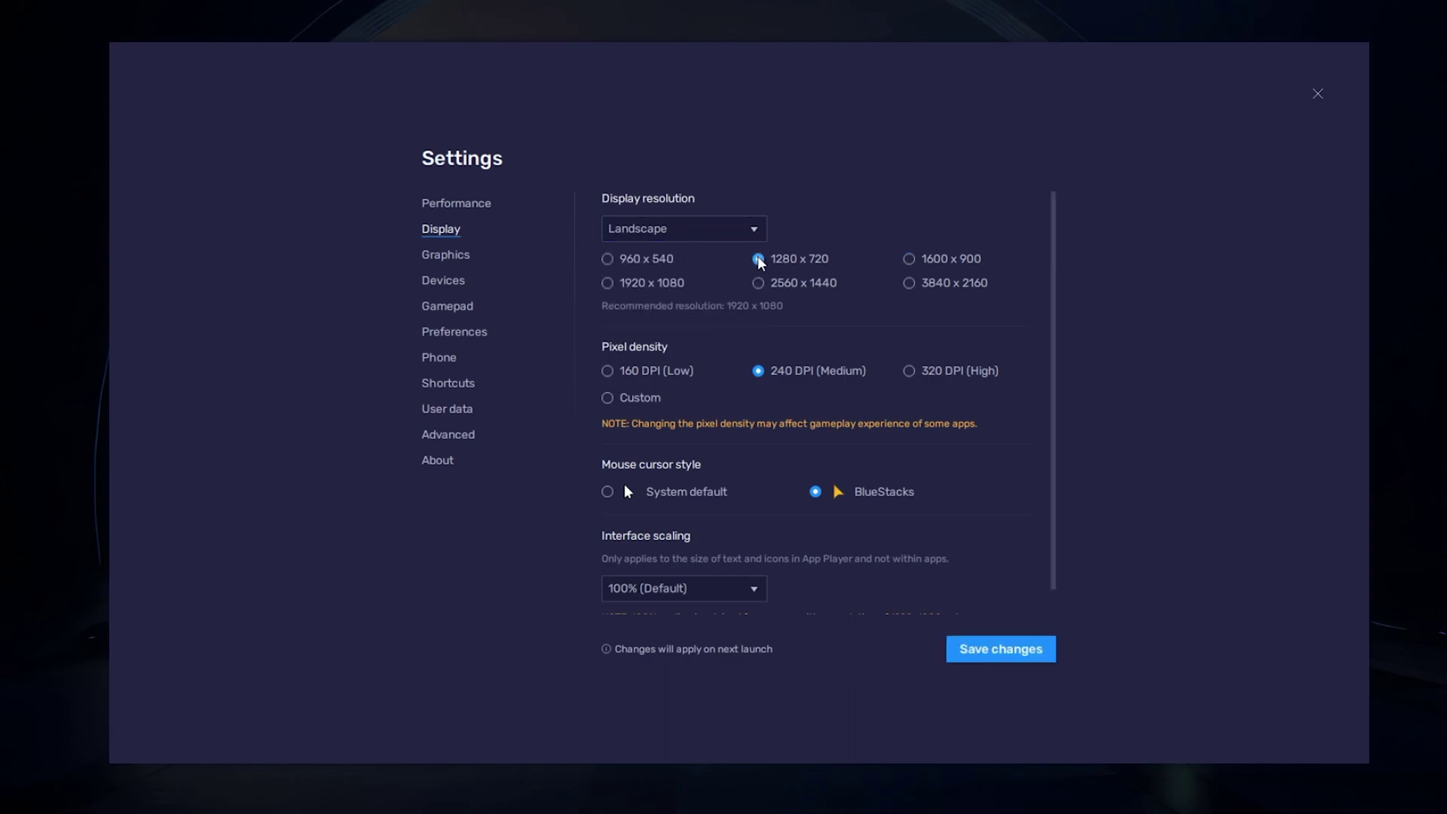
{"action": "left_click", "coordinate": [757, 283]}
{"action": "left_click", "coordinate": [909, 284]}
{"action": "left_click", "coordinate": [912, 259]}
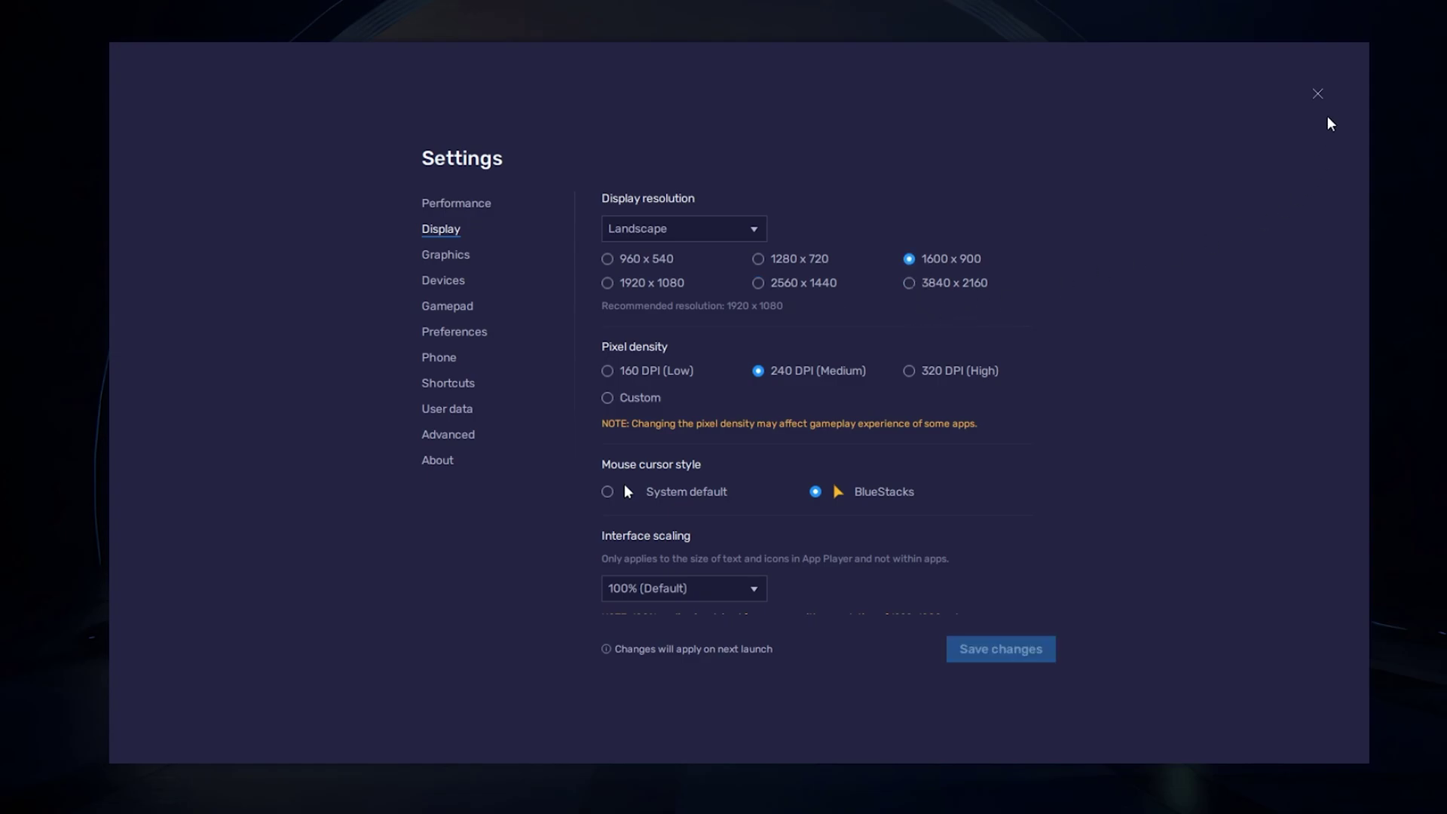
{"action": "left_click", "coordinate": [1317, 93]}
{"action": "mouse_move", "coordinate": [1369, 764]}
{"action": "left_mouse_down"}
{"action": "mouse_move", "coordinate": [1339, 749]}
{"action": "mouse_move", "coordinate": [1372, 767]}
{"action": "left_mouse_up"}
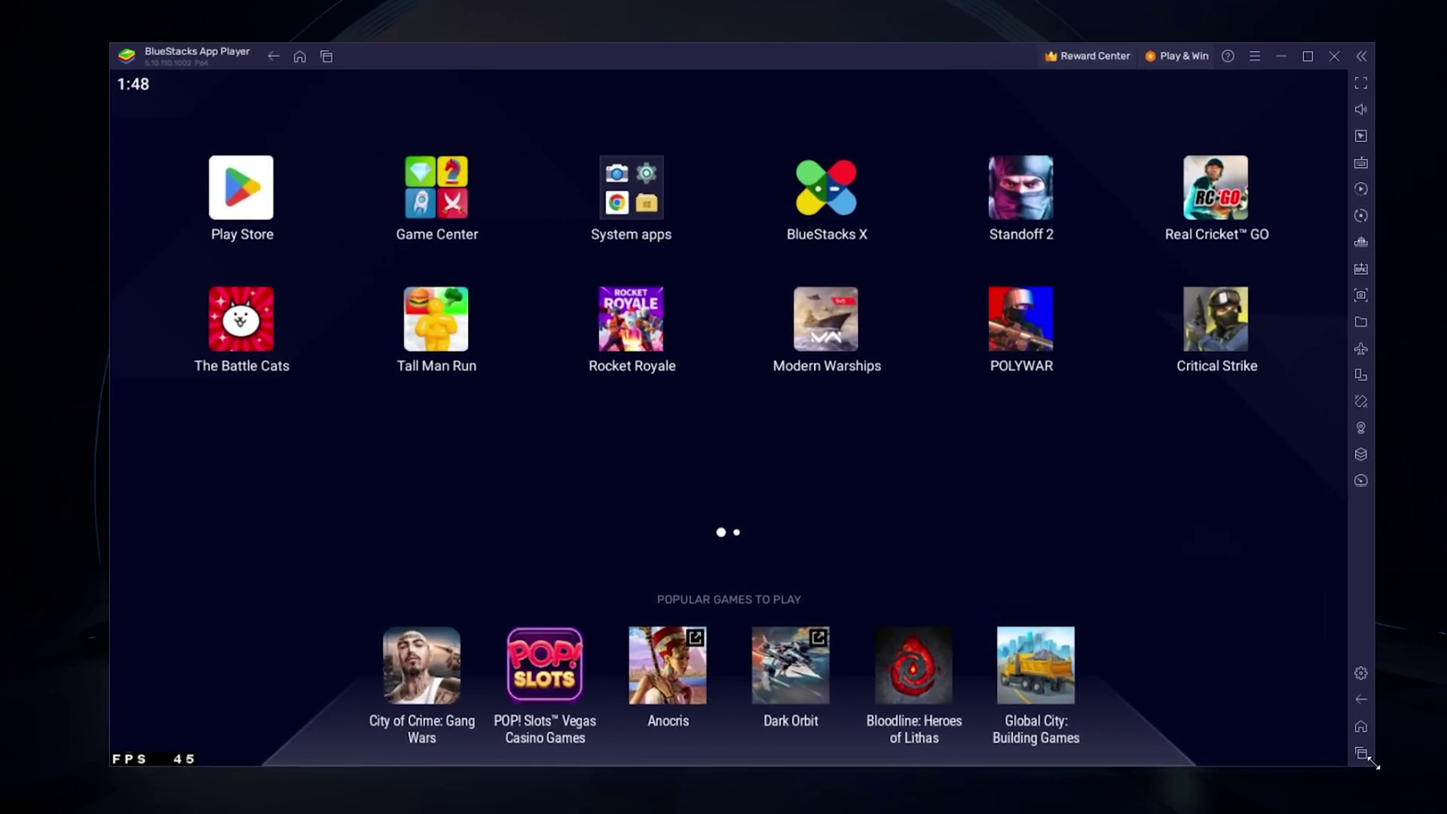
Step: Launch The Battle Cats from the home screen and wait for its title screen
{"action": "left_click", "coordinate": [241, 319]}
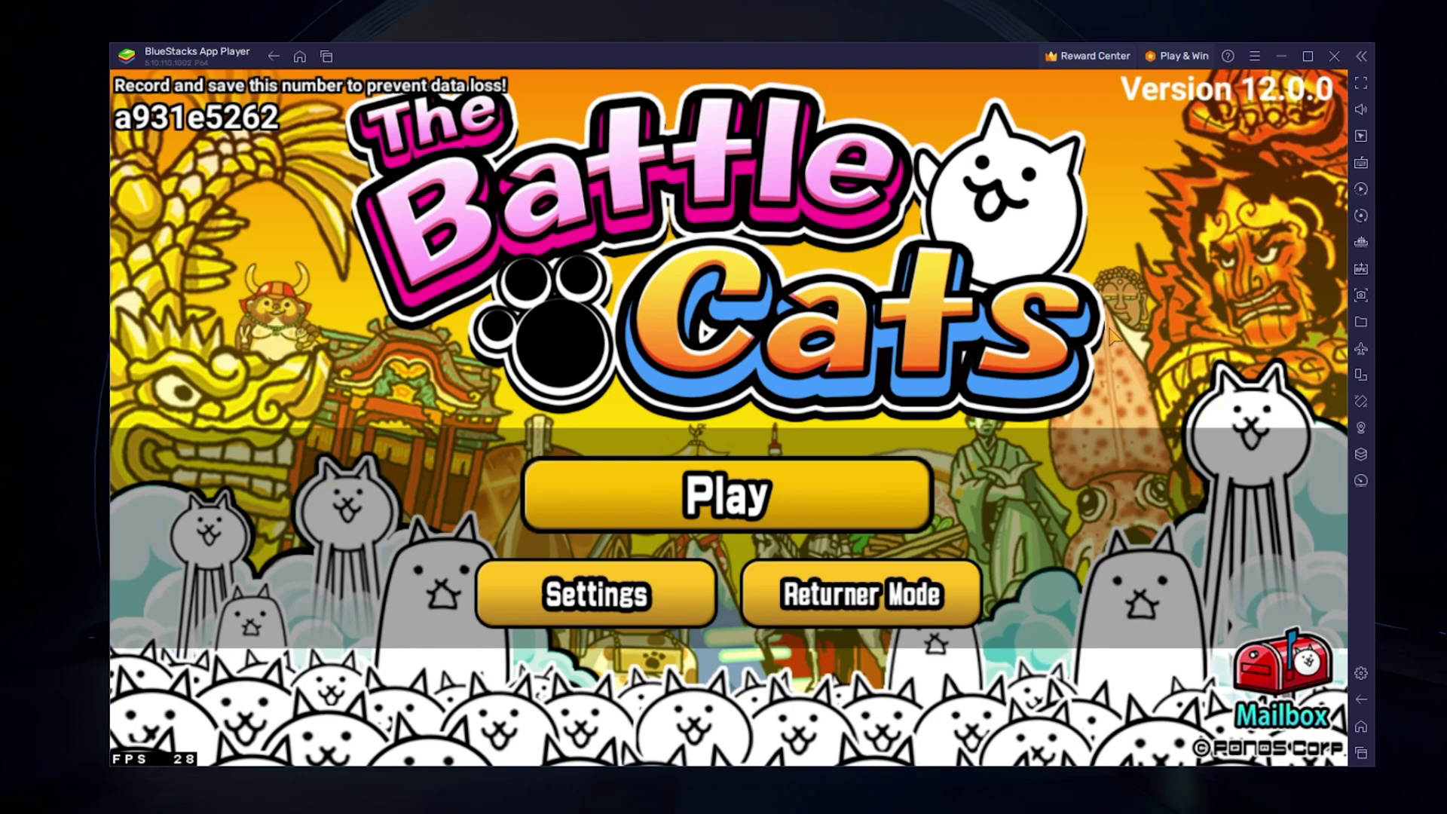
{"action": "mouse_move", "coordinate": [1360, 163]}
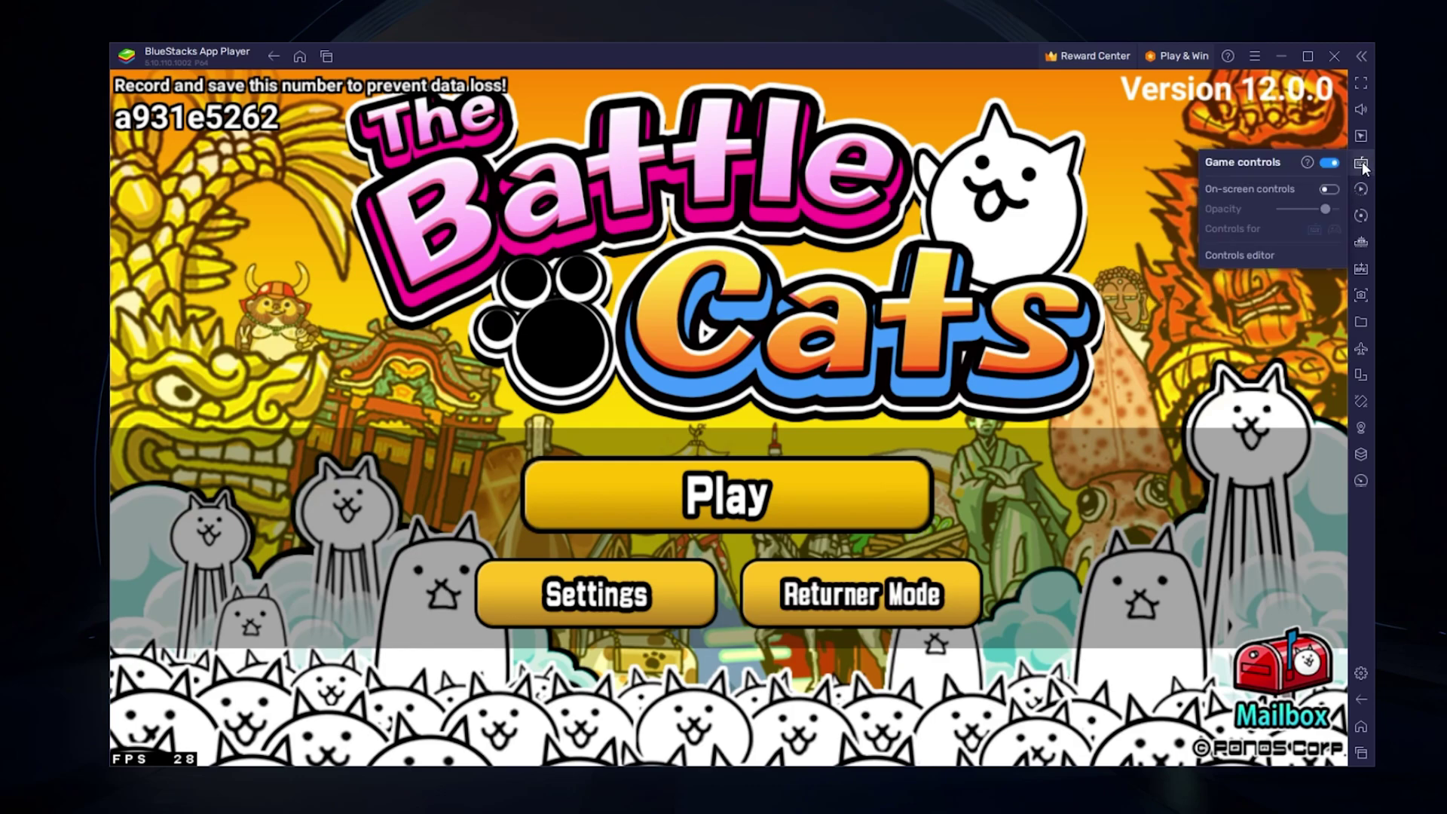
{"action": "left_click", "coordinate": [1326, 160]}
{"action": "left_click", "coordinate": [1326, 160]}
{"action": "left_click", "coordinate": [1249, 256]}
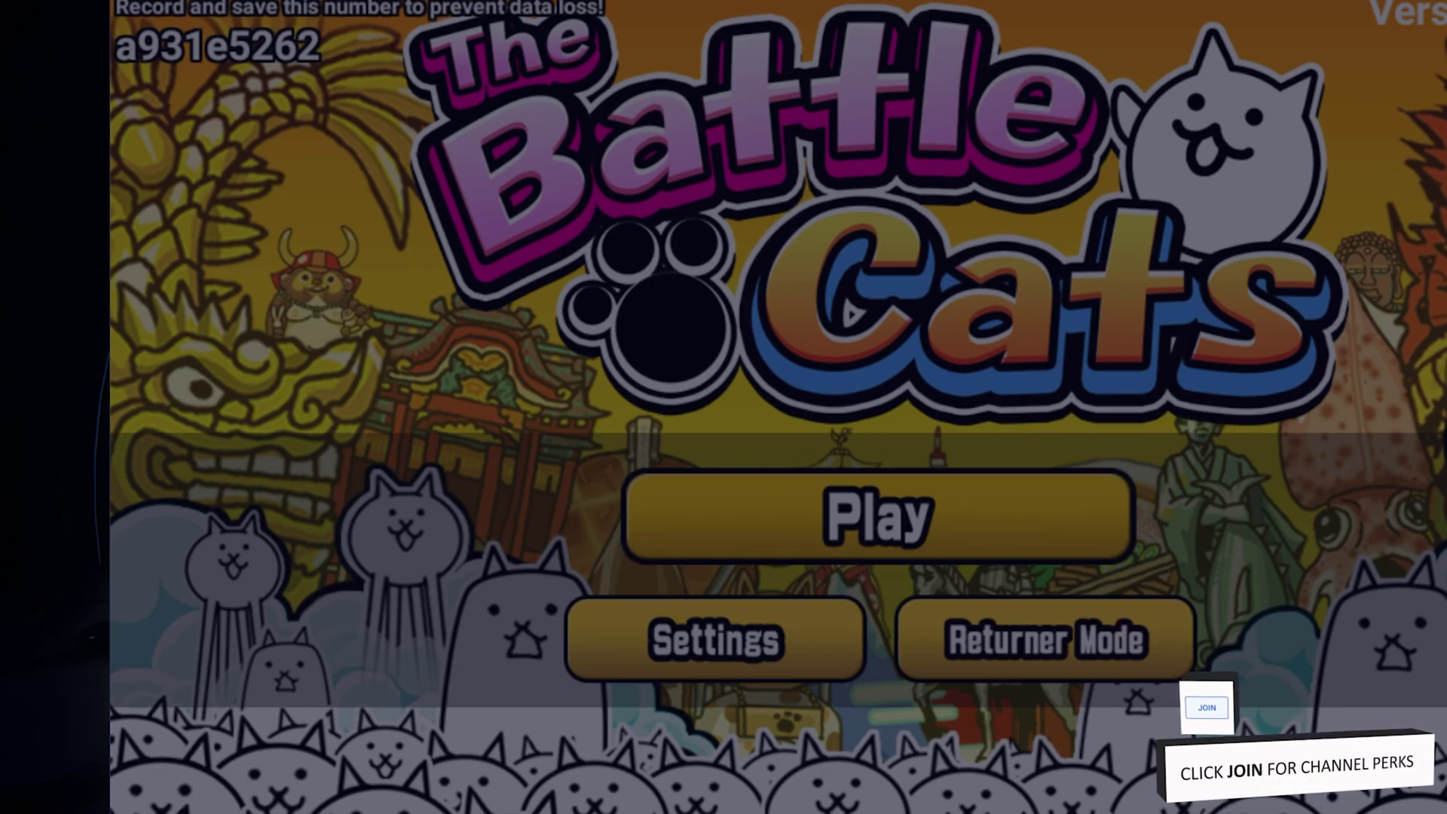
{"action": "left_click_drag", "start_coordinate": [1431, 422], "coordinate": [410, 594]}
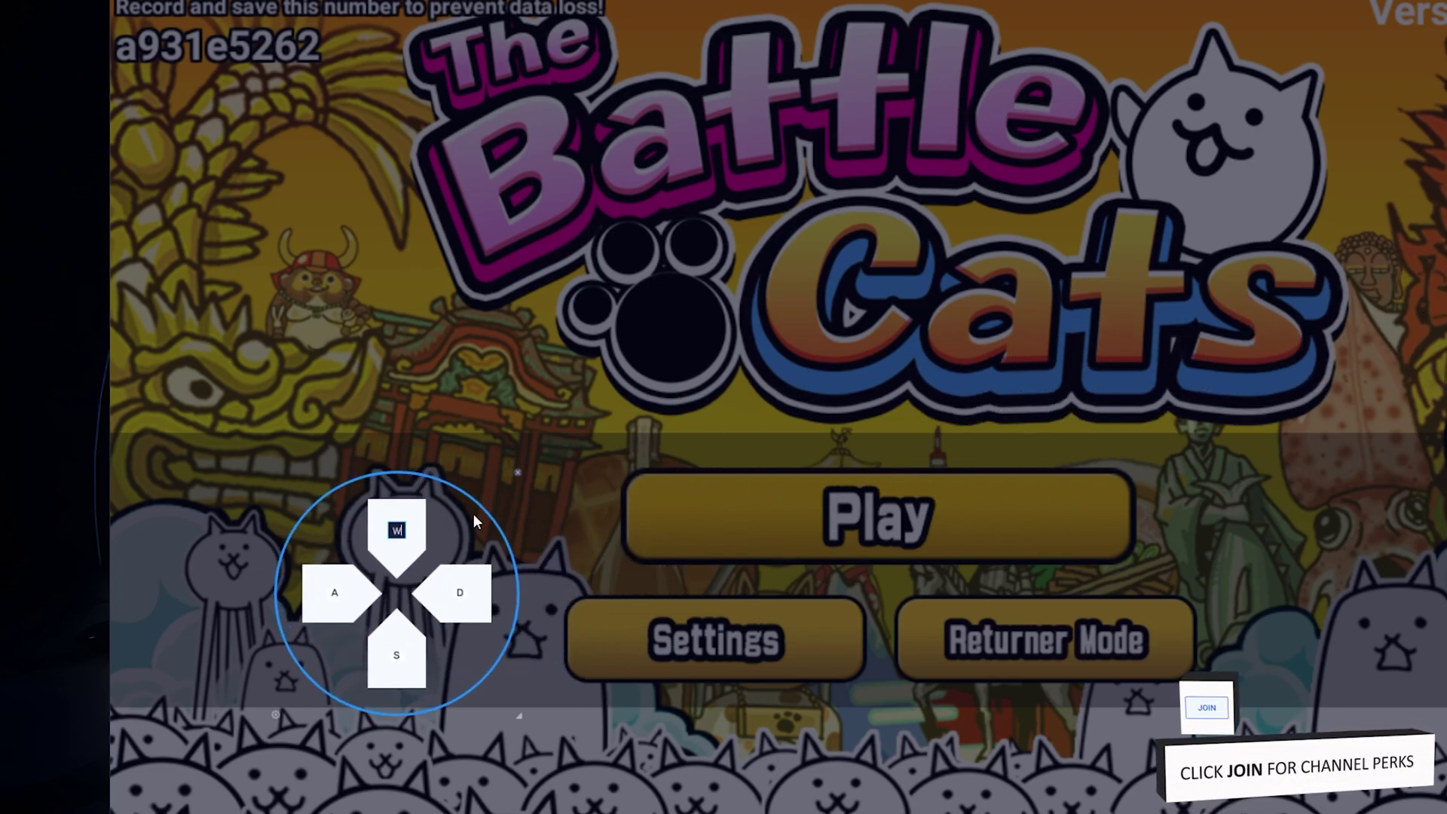
{"action": "left_click_drag", "start_coordinate": [519, 716], "coordinate": [554, 733]}
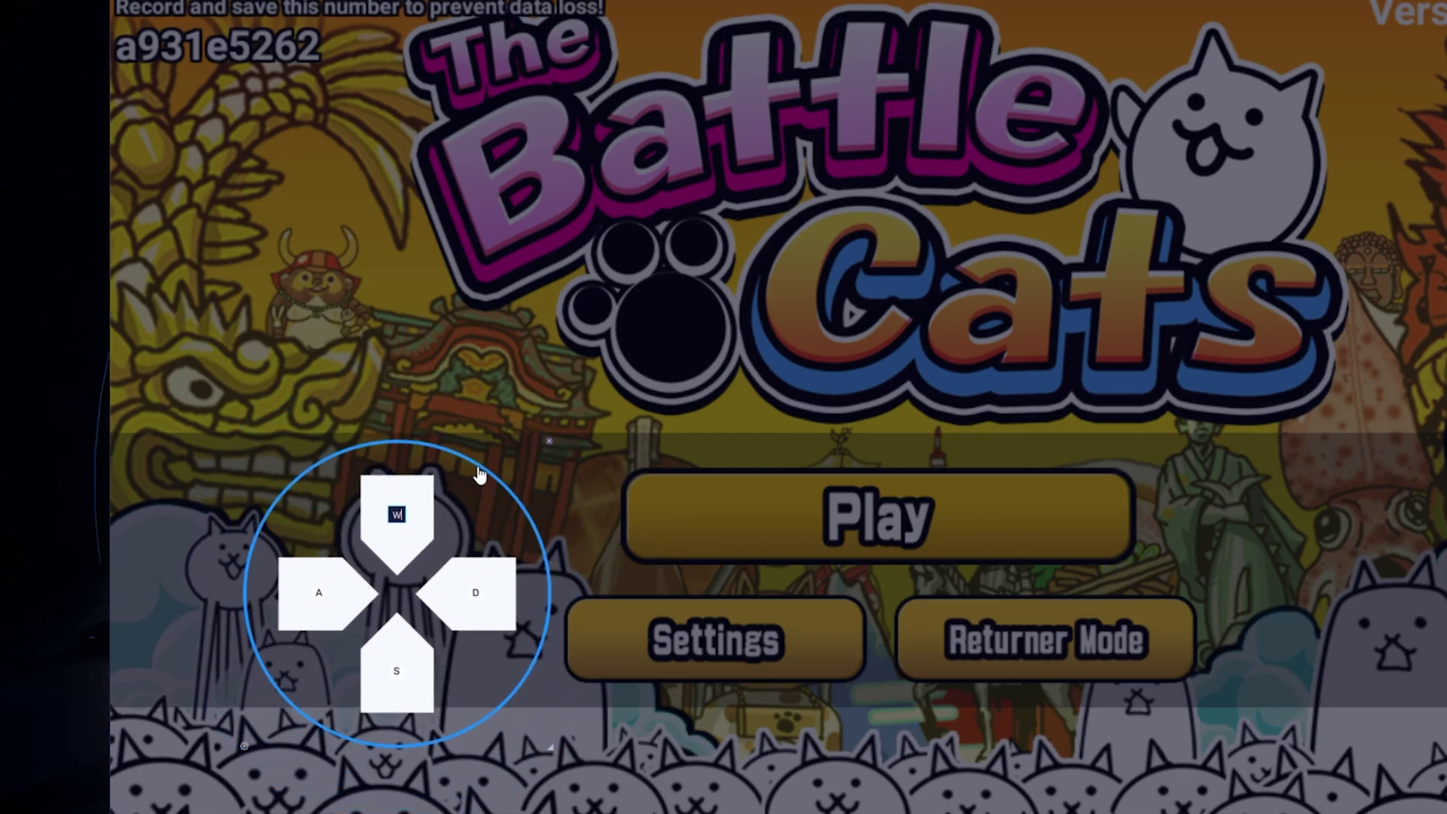
{"action": "key", "text": "Escape"}
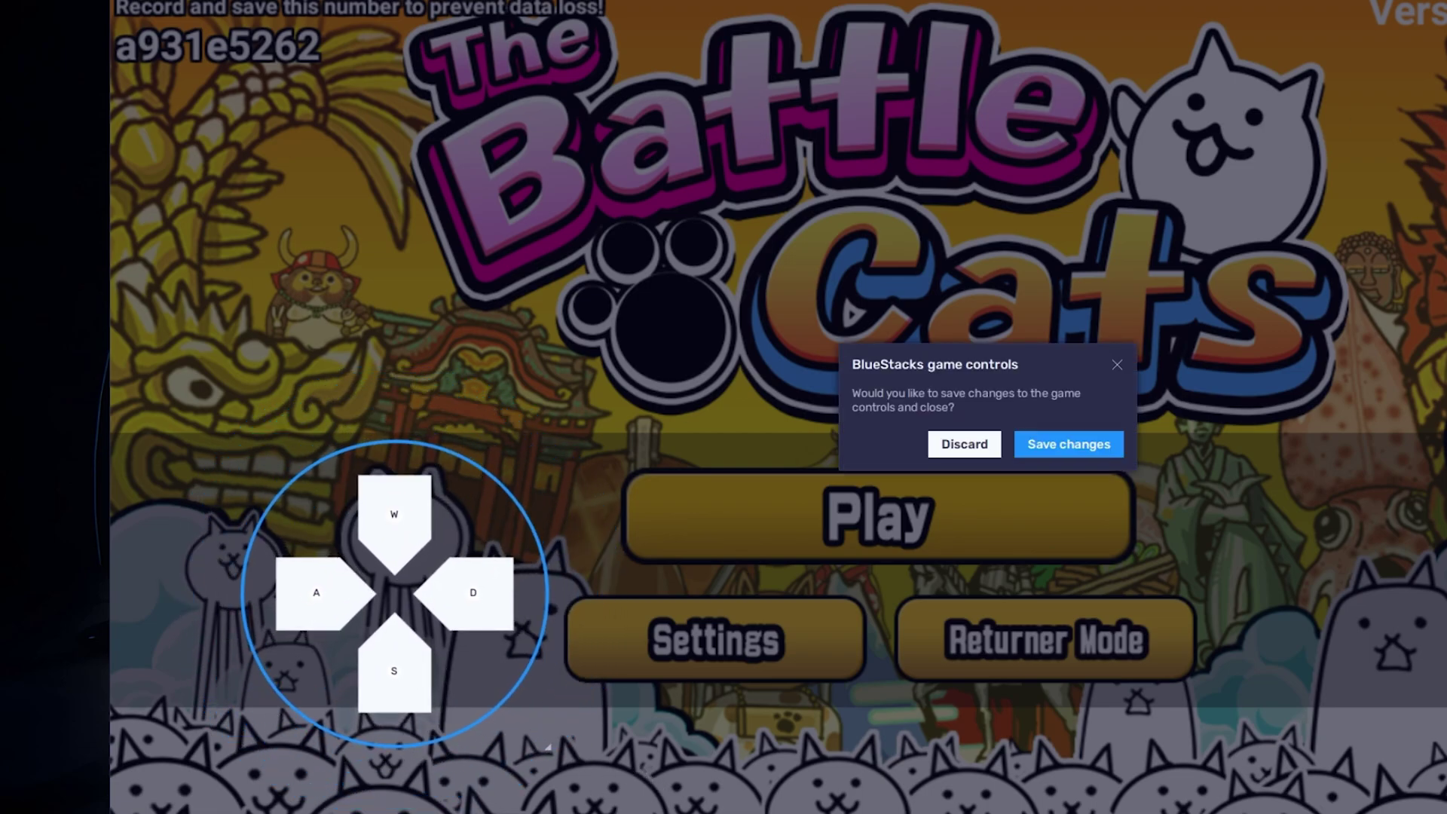
{"action": "left_click", "coordinate": [965, 450]}
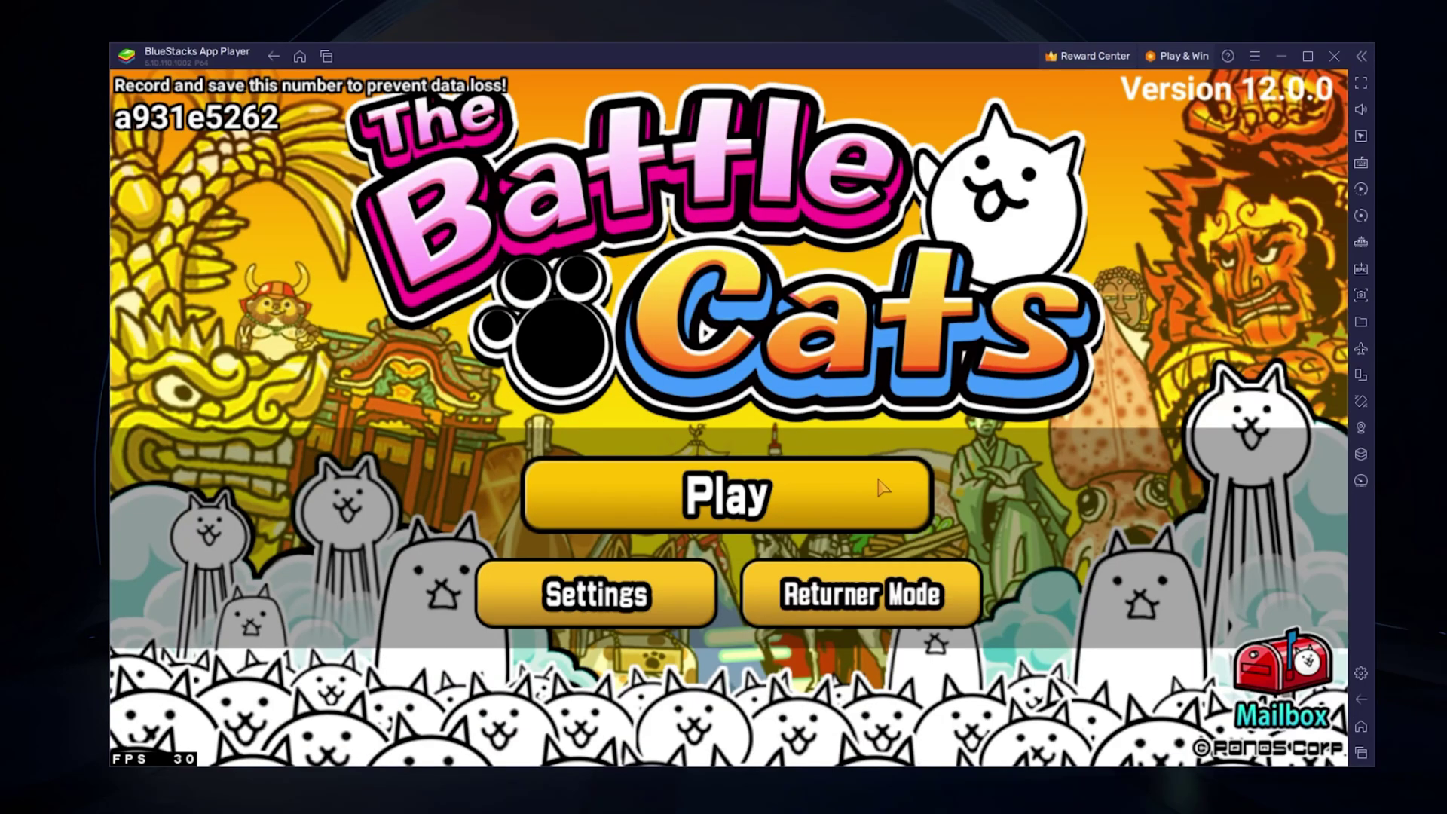
Step: In The Battle Cats settings, leave Energy Notice off and mute sound effects and music
{"action": "left_click", "coordinate": [640, 595]}
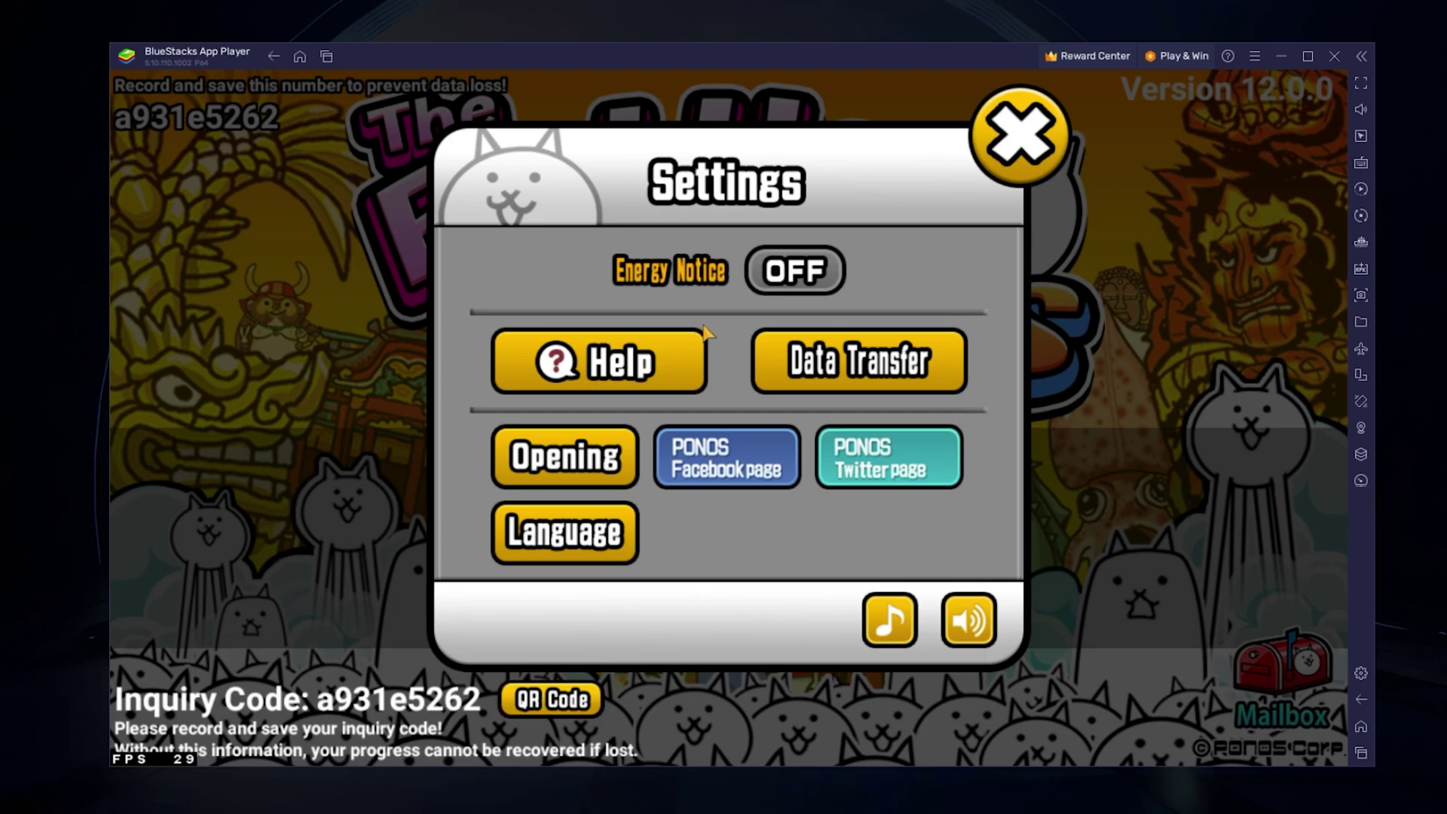
{"action": "left_click", "coordinate": [801, 289]}
{"action": "left_click", "coordinate": [803, 291]}
{"action": "left_click", "coordinate": [975, 628]}
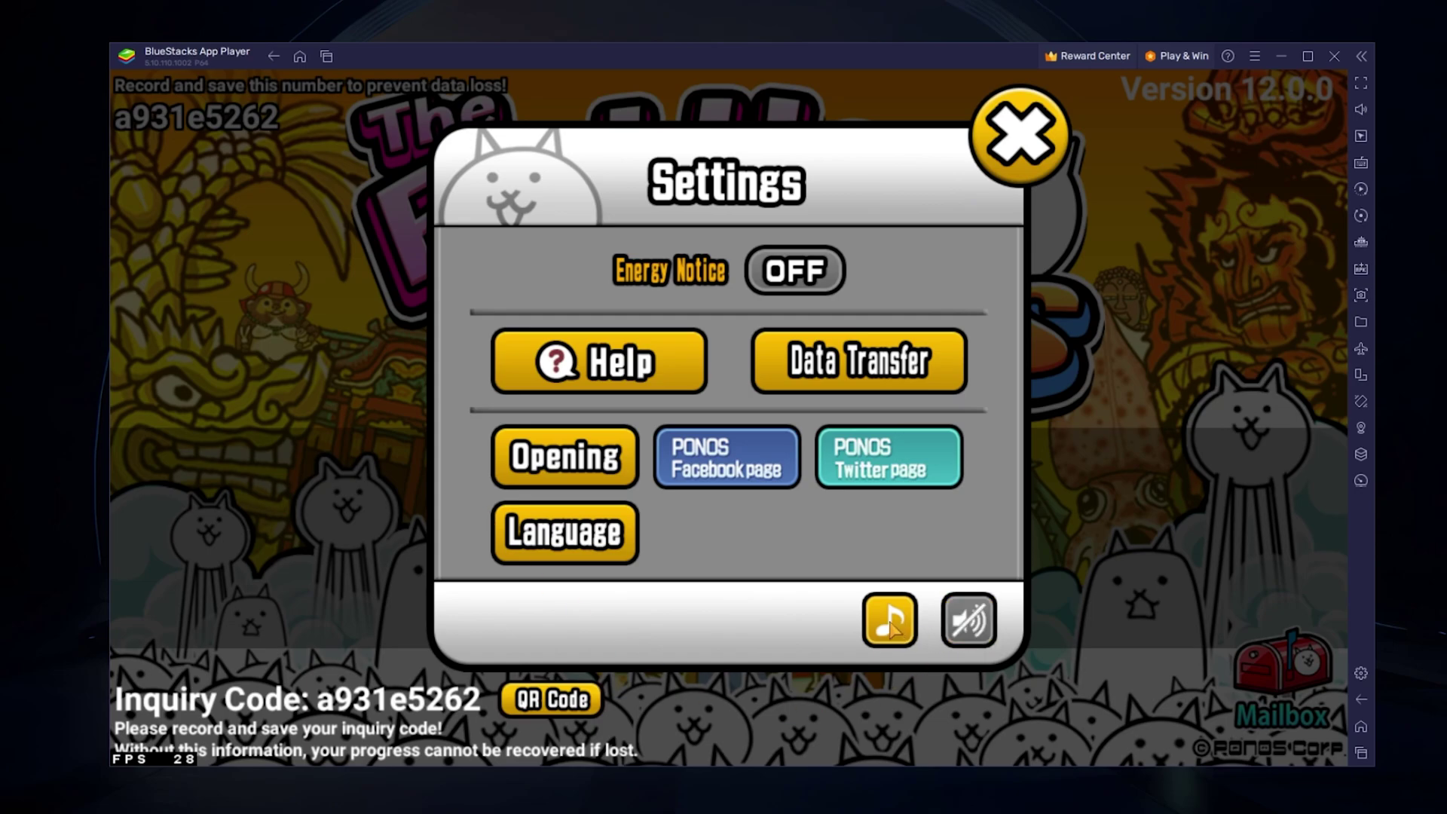
{"action": "left_click", "coordinate": [891, 624]}
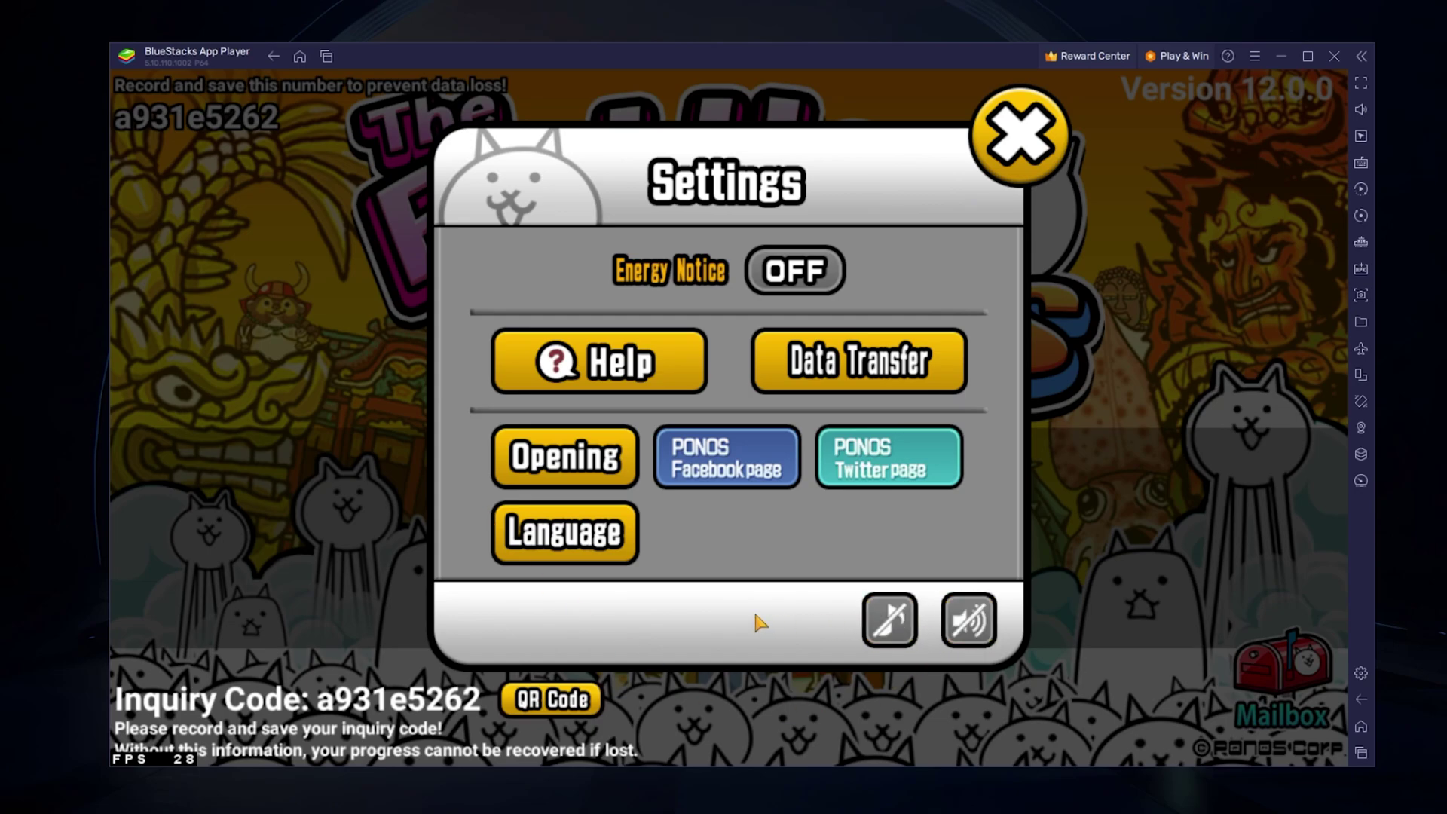
Step: Back out of Data Transfer, skip the opening cutscene, and press Play on the title screen
{"action": "left_click", "coordinate": [854, 381]}
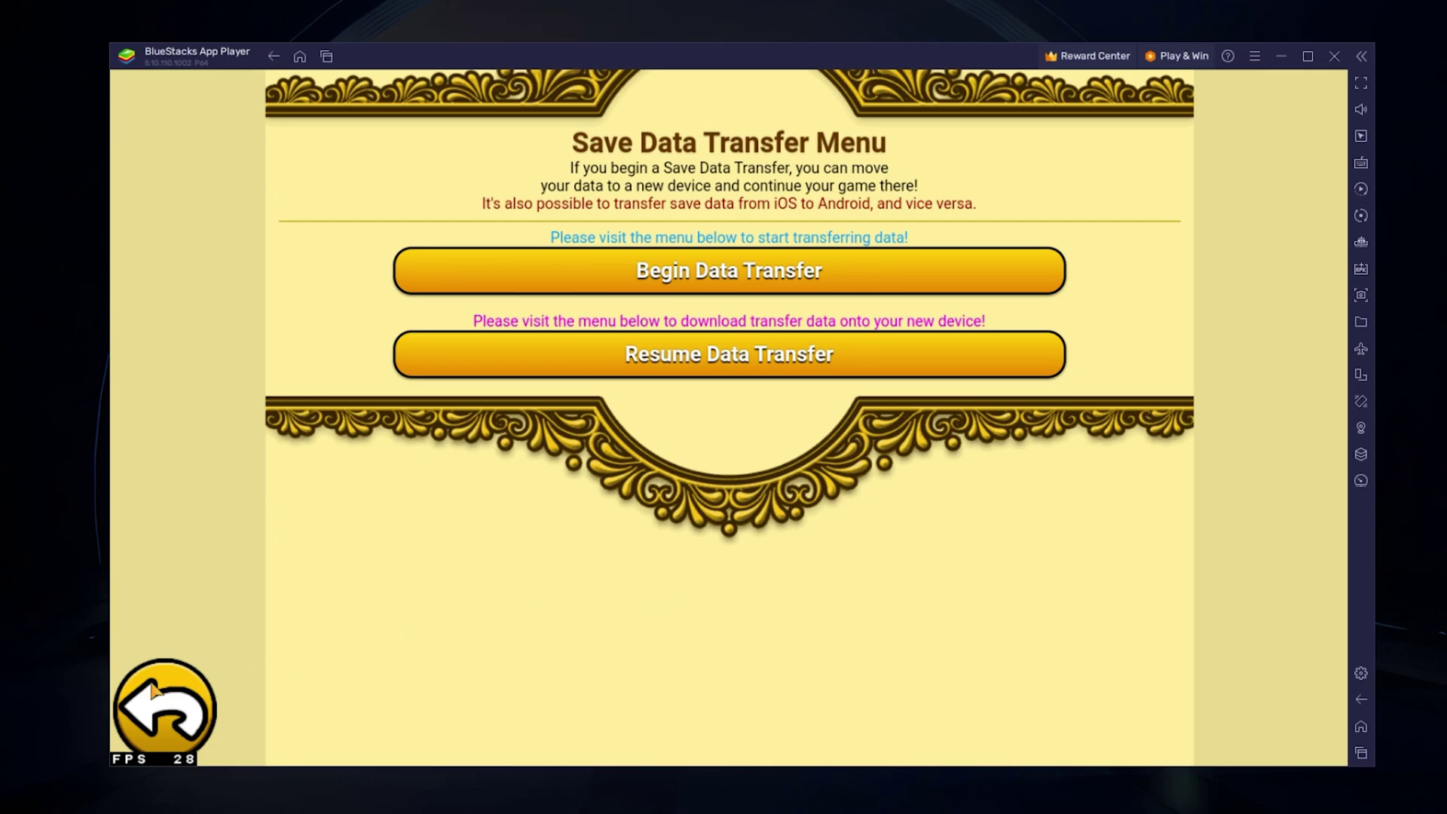
{"action": "left_click", "coordinate": [130, 710]}
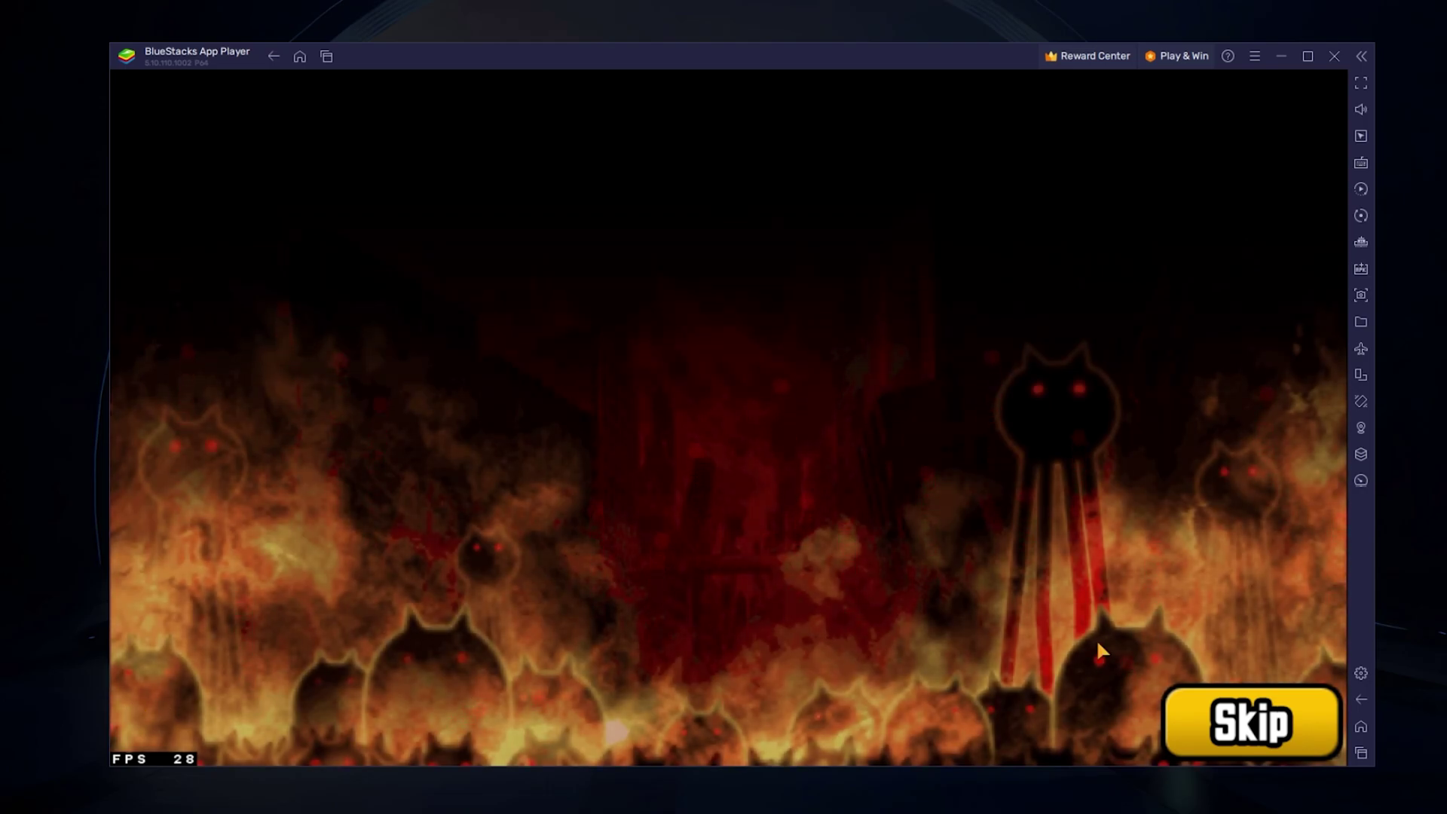
{"action": "left_click", "coordinate": [1222, 720]}
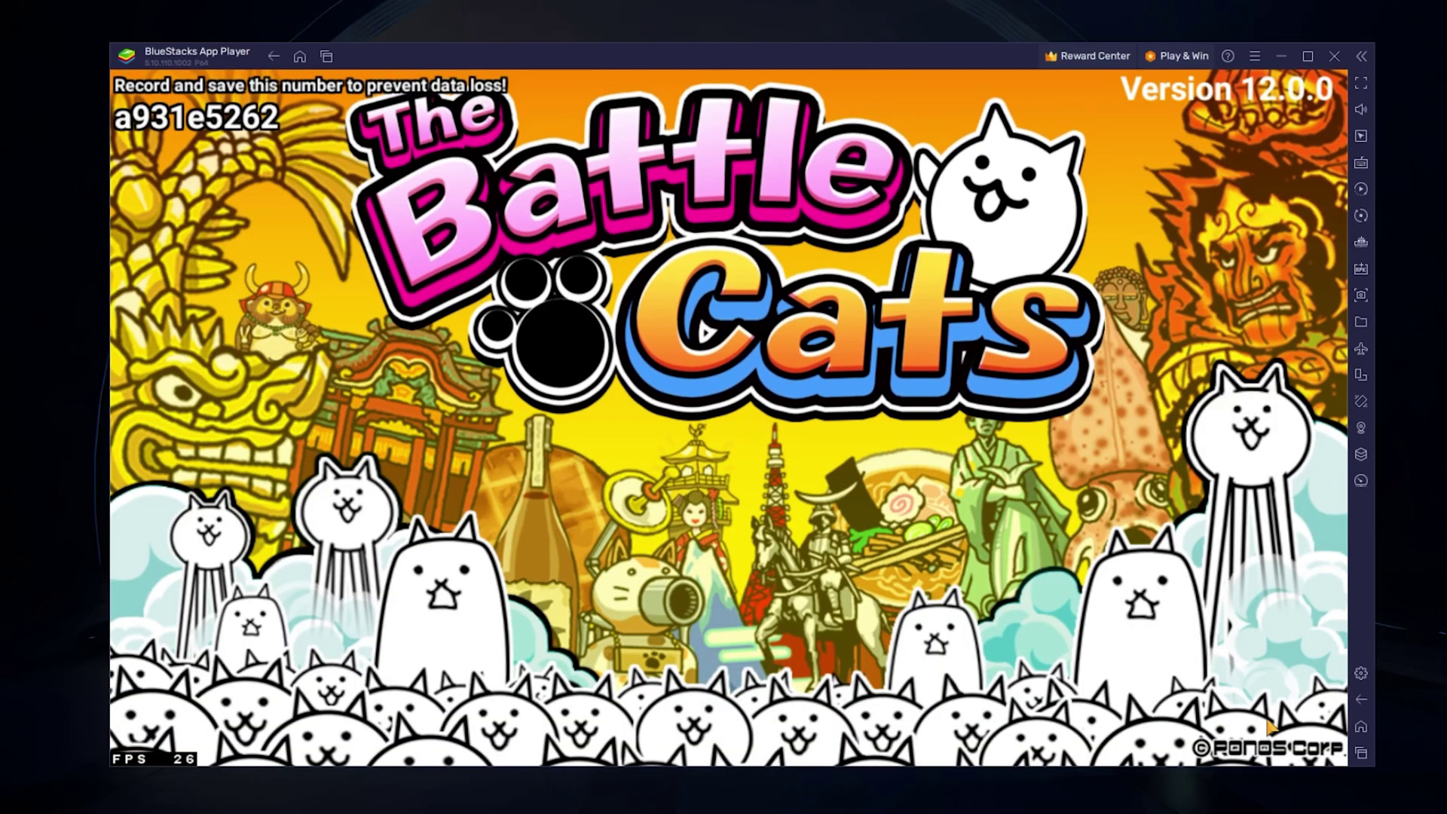
{"action": "left_click", "coordinate": [782, 515]}
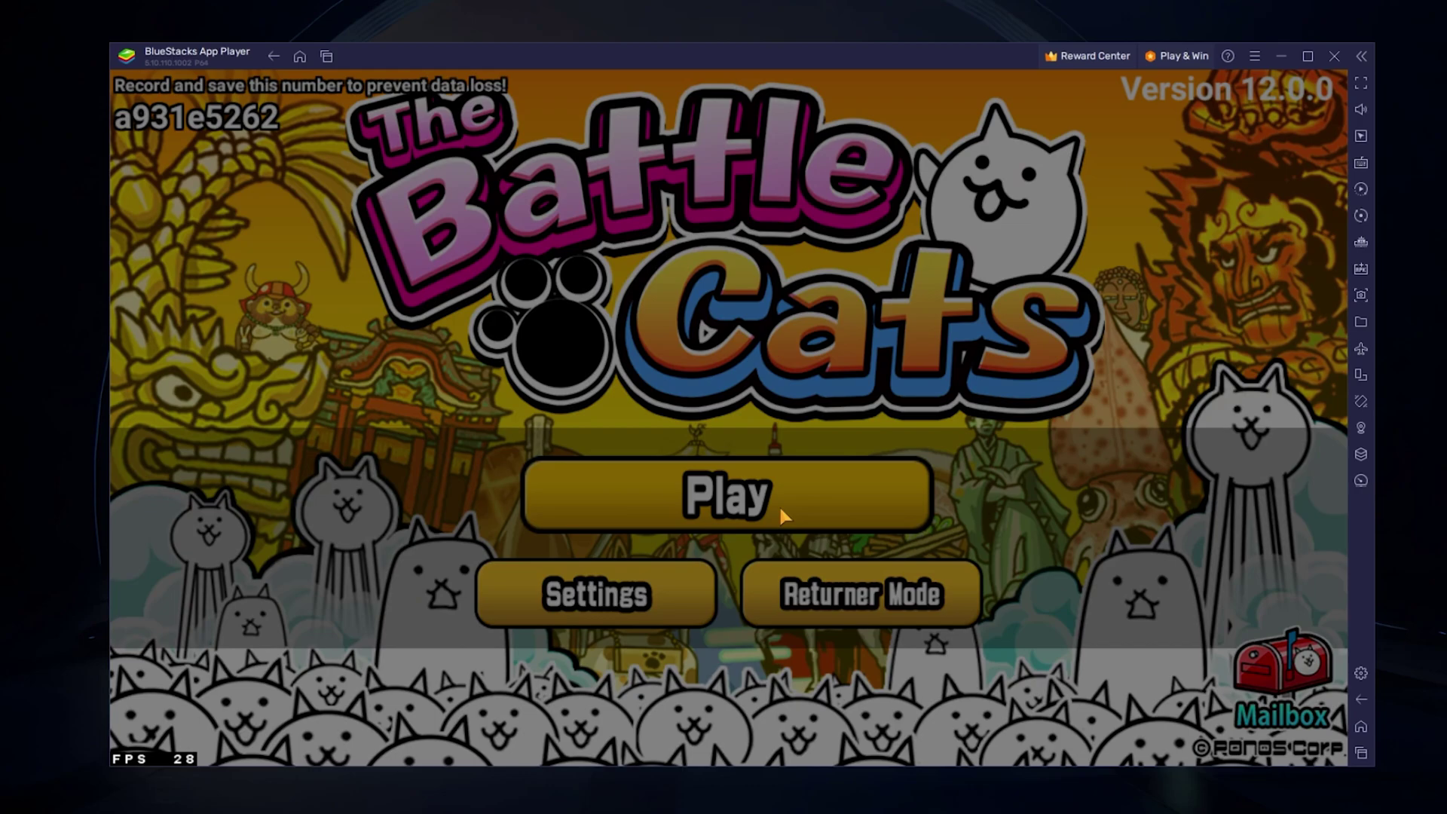